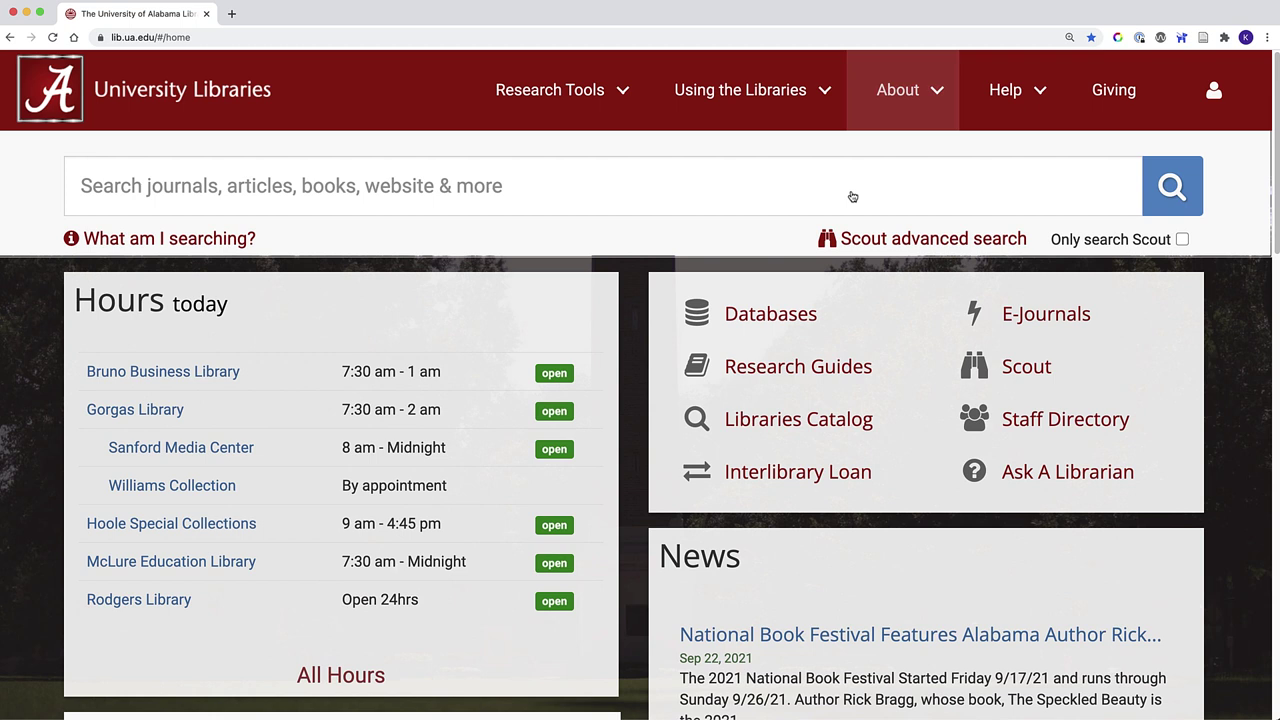
# Log in to ILLiad from the Interlibrary Loan link with the myBama username and password.
pyautogui.click(809, 477)
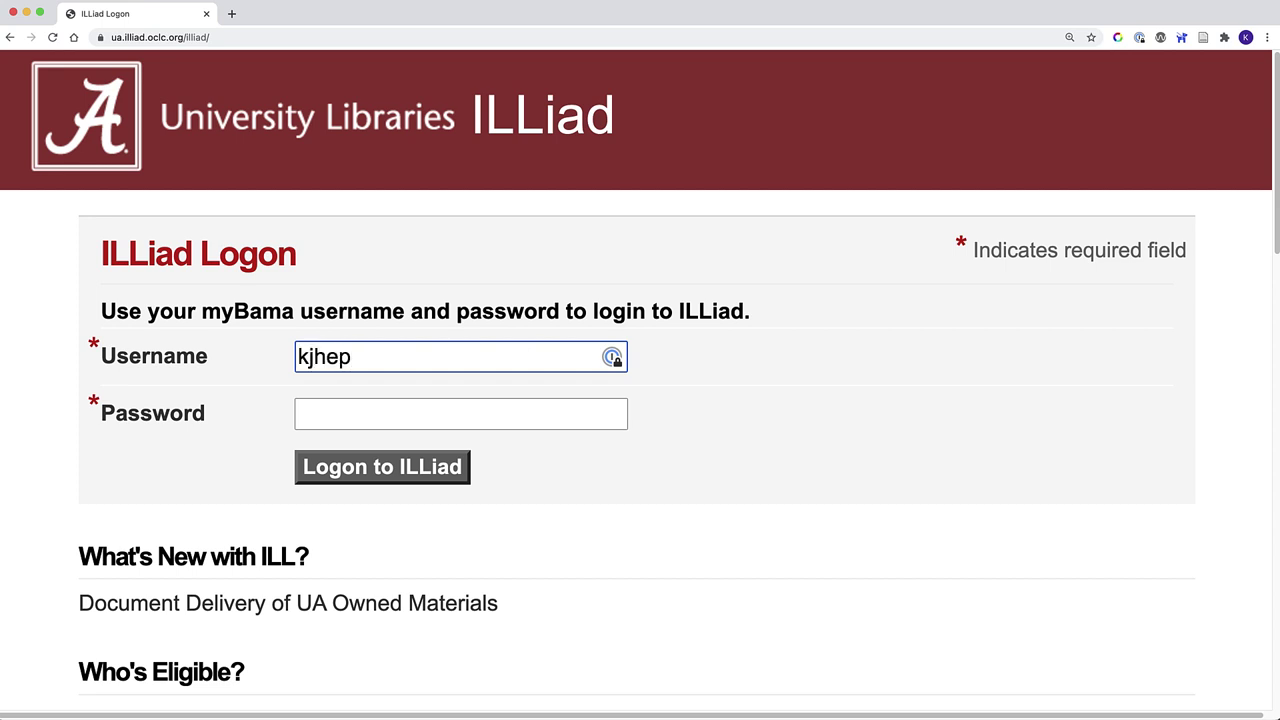
pyautogui.press('Tab')
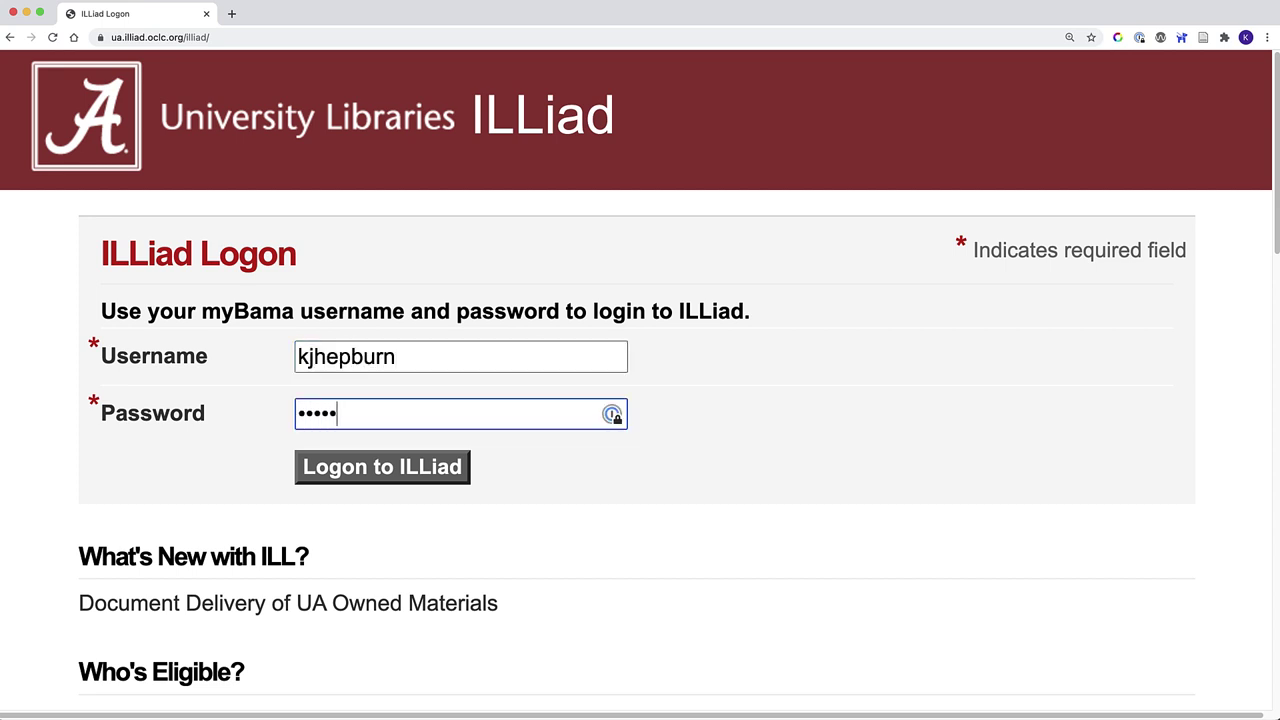
pyautogui.write('*****')
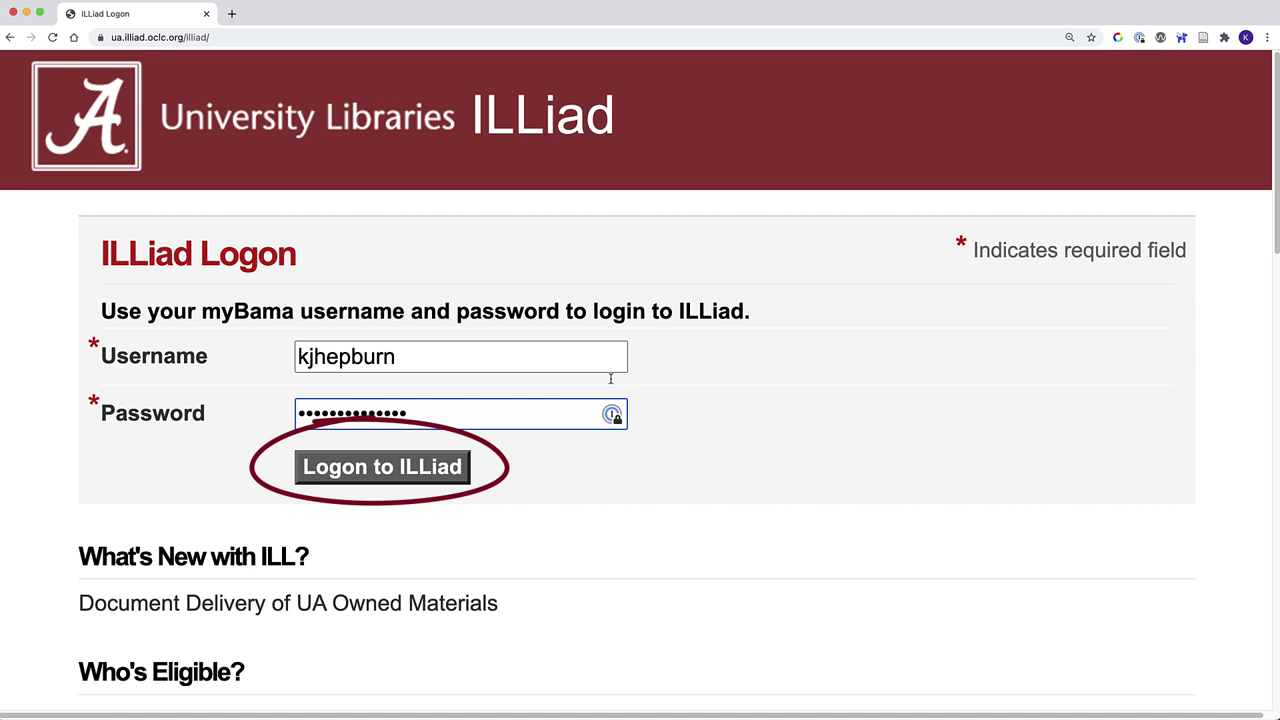
pyautogui.click(409, 467)
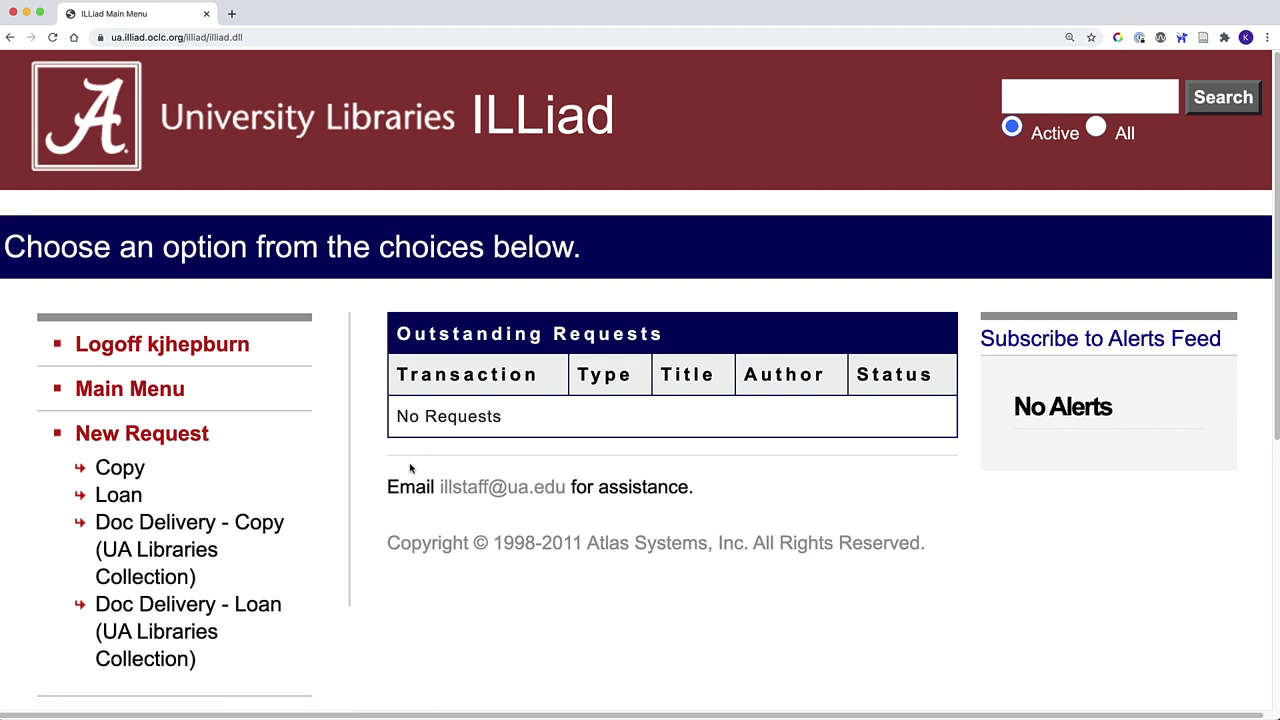
# Fill in the first name, last name, CWID and e-mail address on the user information form.
pyautogui.scroll(-6, 412, 470)
pyautogui.scroll(-3, 414, 471)
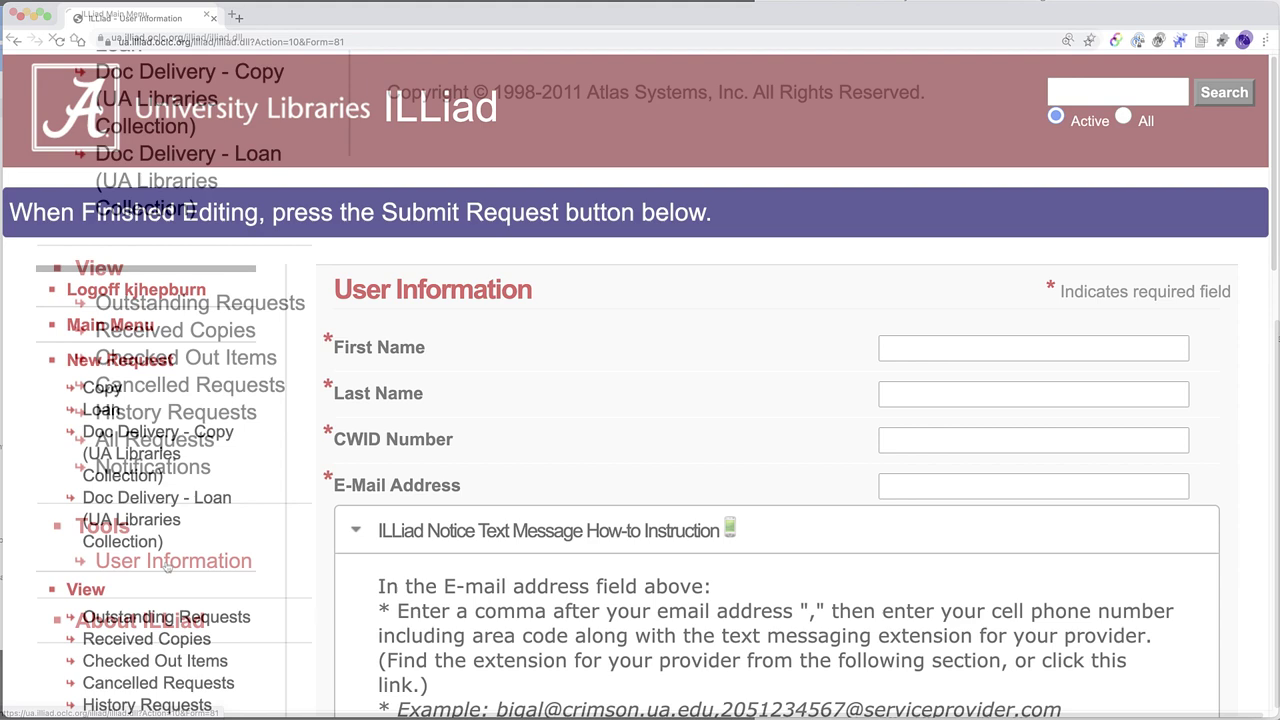
pyautogui.press('Tab')
pyautogui.press('Tab')
pyautogui.write('99999999')
pyautogui.press('Tab')
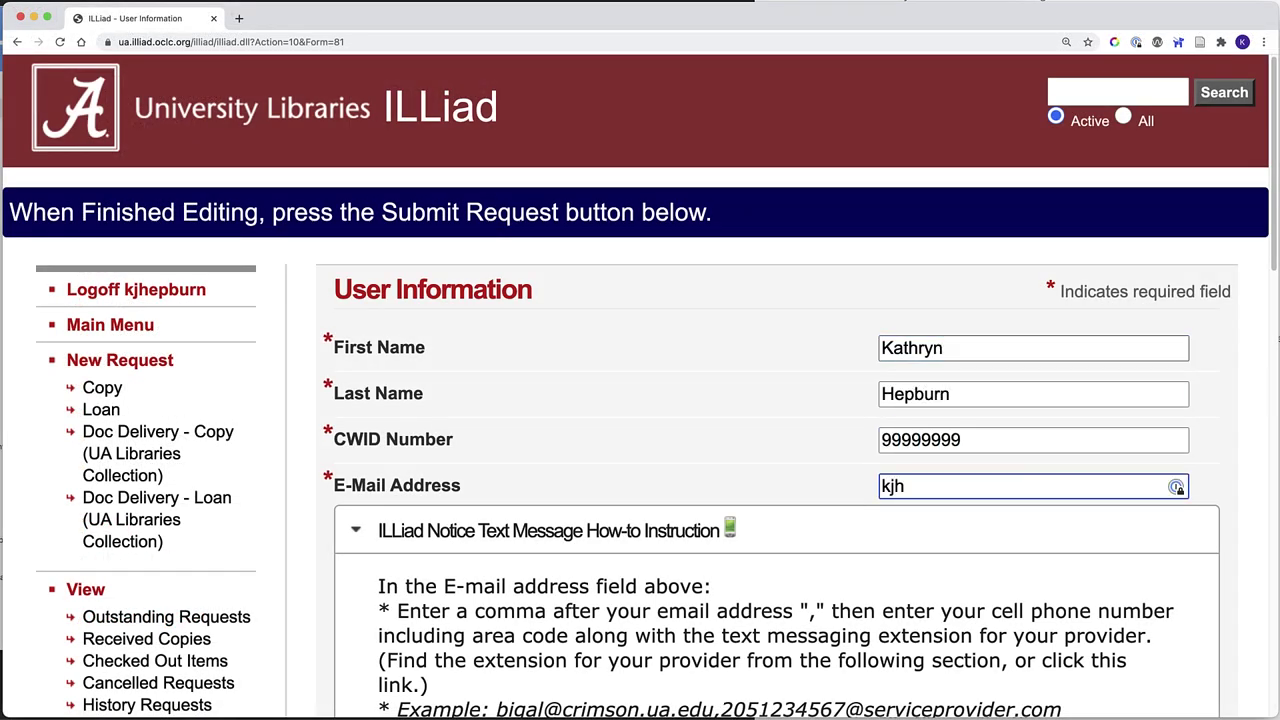
# Enter the daytime phone number and the mailing address lines and city.
pyautogui.scroll(-5, 1248, 405)
pyautogui.scroll(-10, 1248, 405)
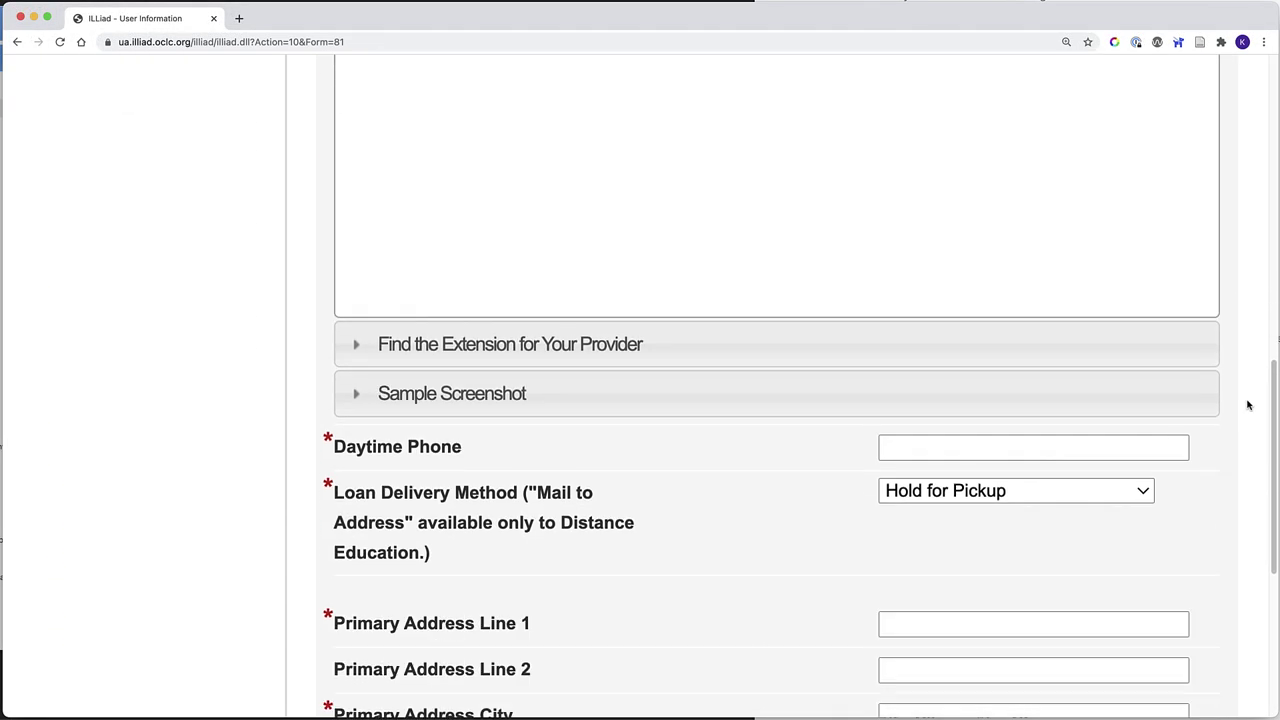
pyautogui.click(923, 90)
pyautogui.write('123-345-6789')
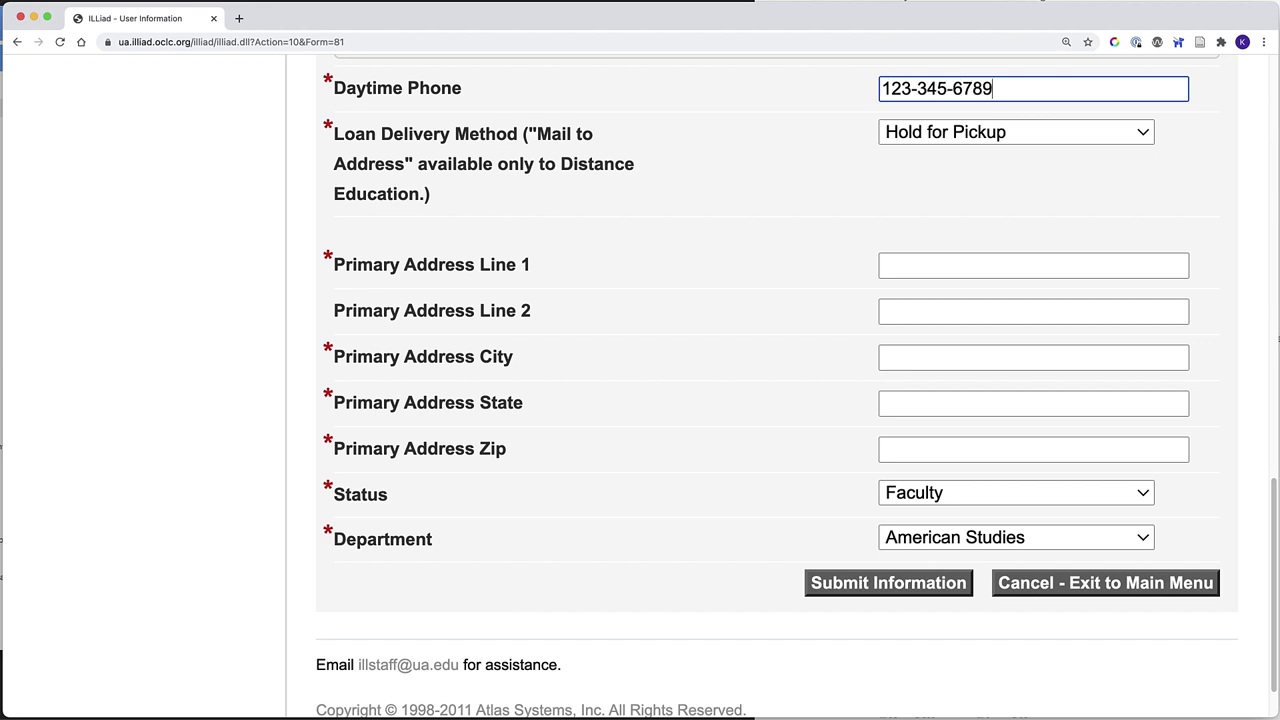
pyautogui.press('Tab')
pyautogui.press('Tab')
pyautogui.write('10th Street')
pyautogui.press('Tab')
pyautogui.press('Tab')
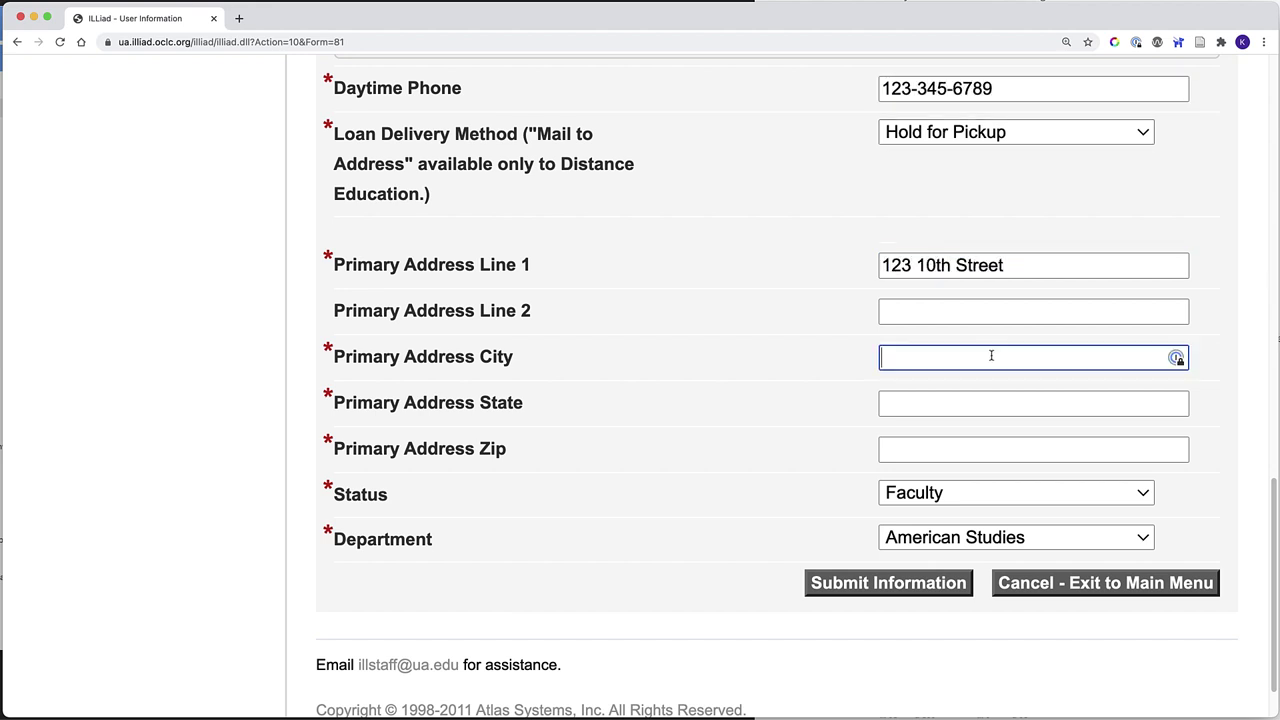
pyautogui.write('Freemantle')
pyautogui.press('Tab')
pyautogui.press('Tab')
pyautogui.write('9')
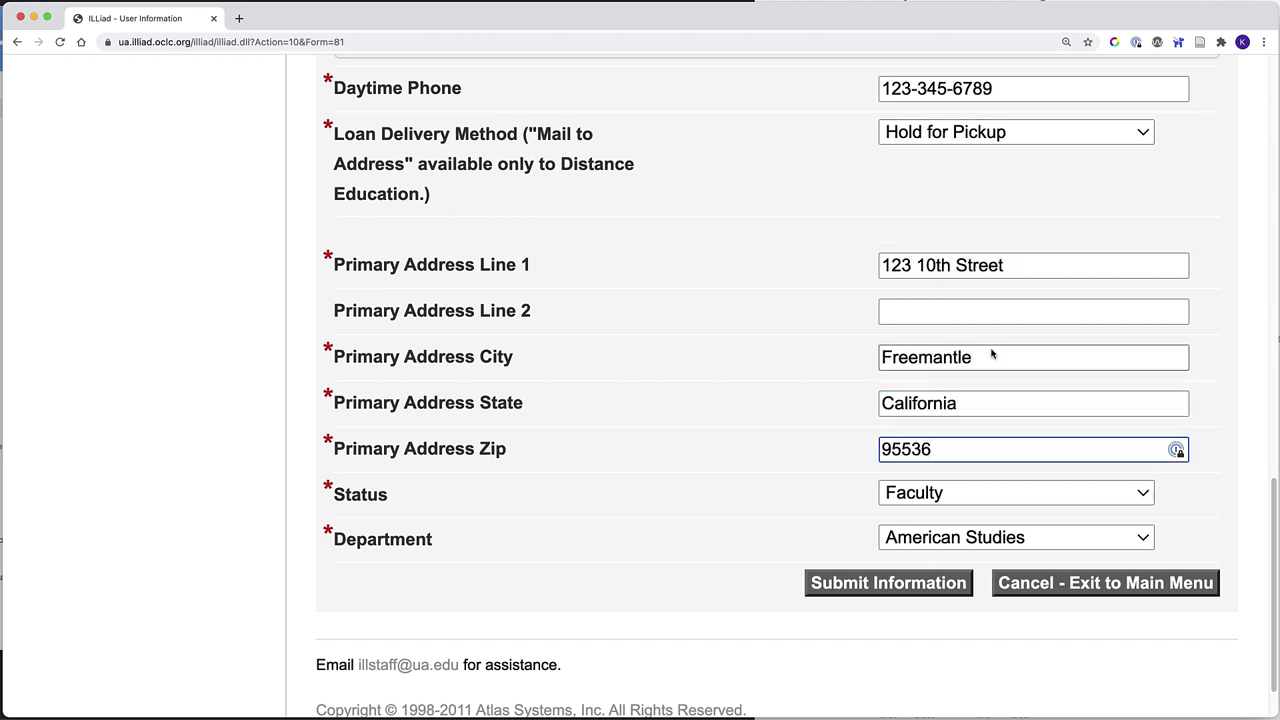
# Set loan delivery to Mail to Address, status to Distance Education, and department to Anthropology.
pyautogui.click(1013, 134)
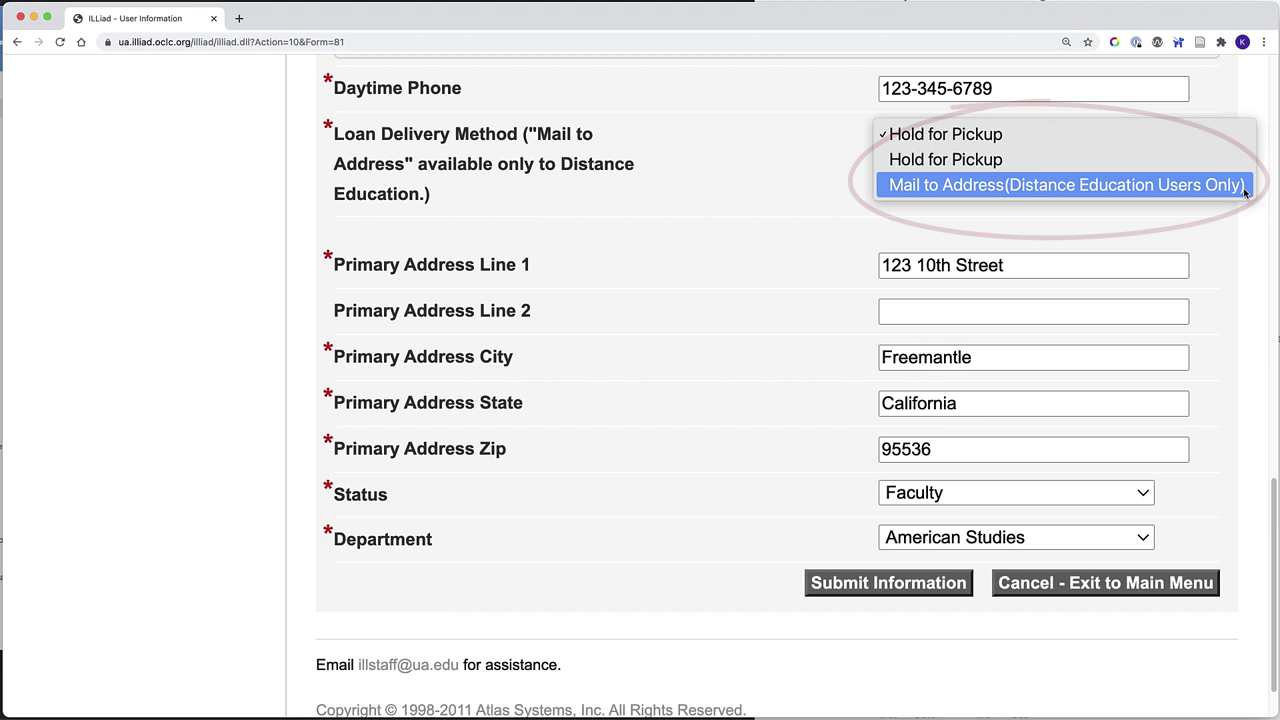
pyautogui.click(1245, 188)
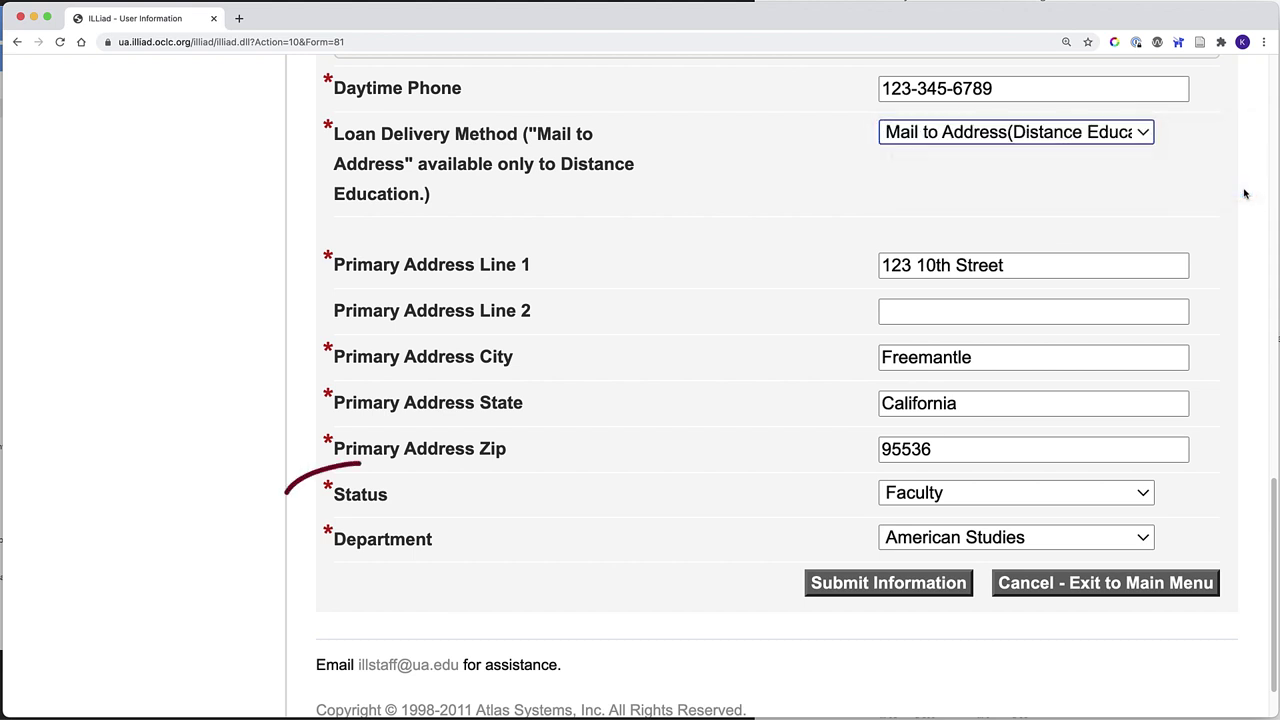
pyautogui.click(1136, 500)
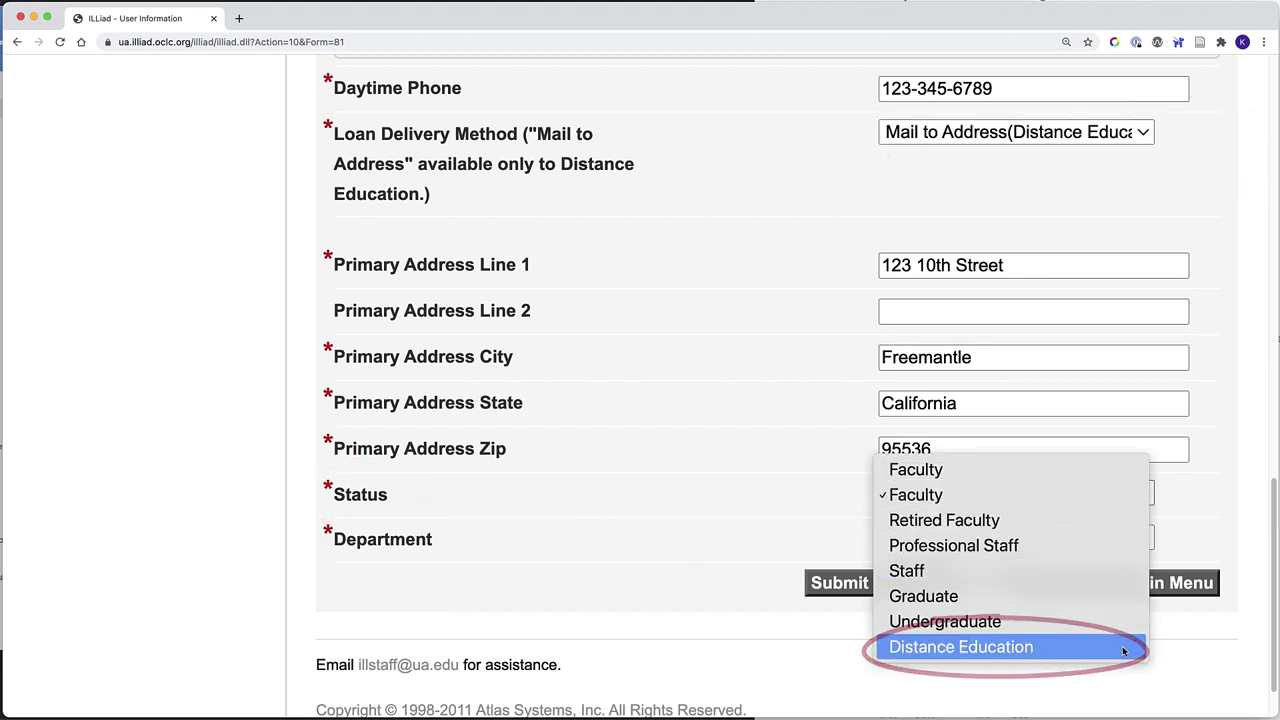
pyautogui.click(1134, 647)
pyautogui.click(1142, 538)
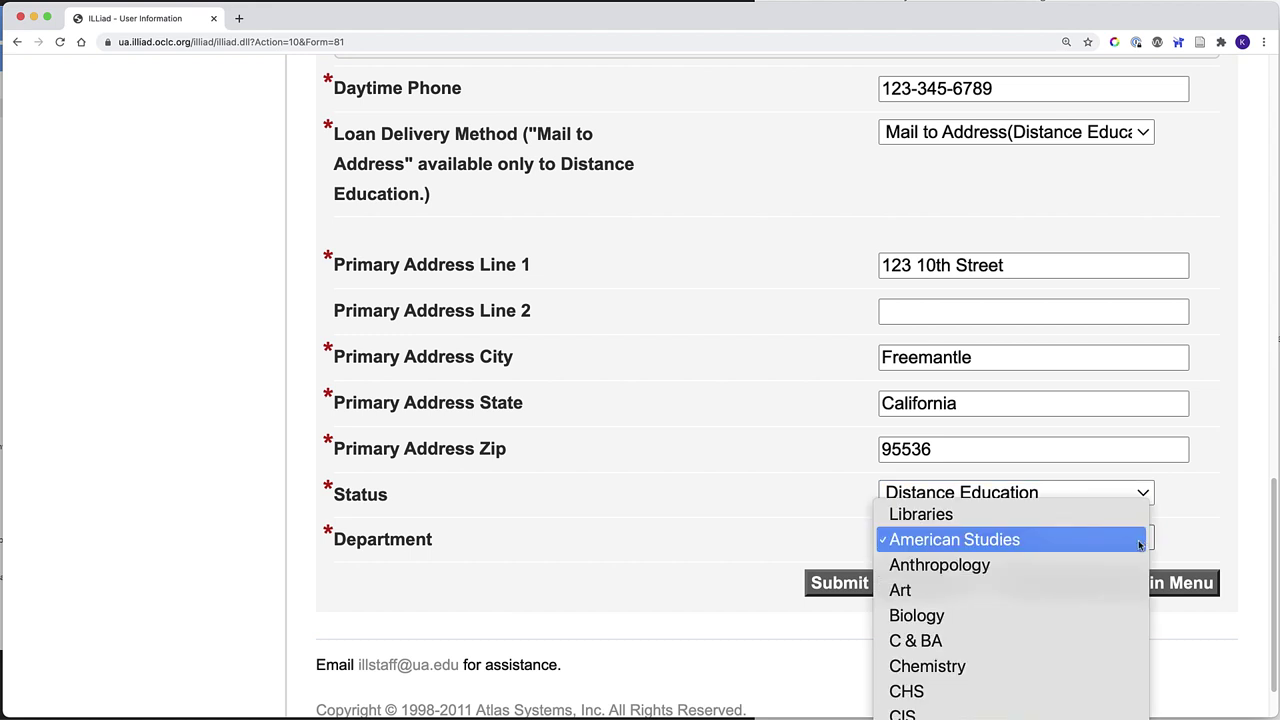
pyautogui.click(1136, 564)
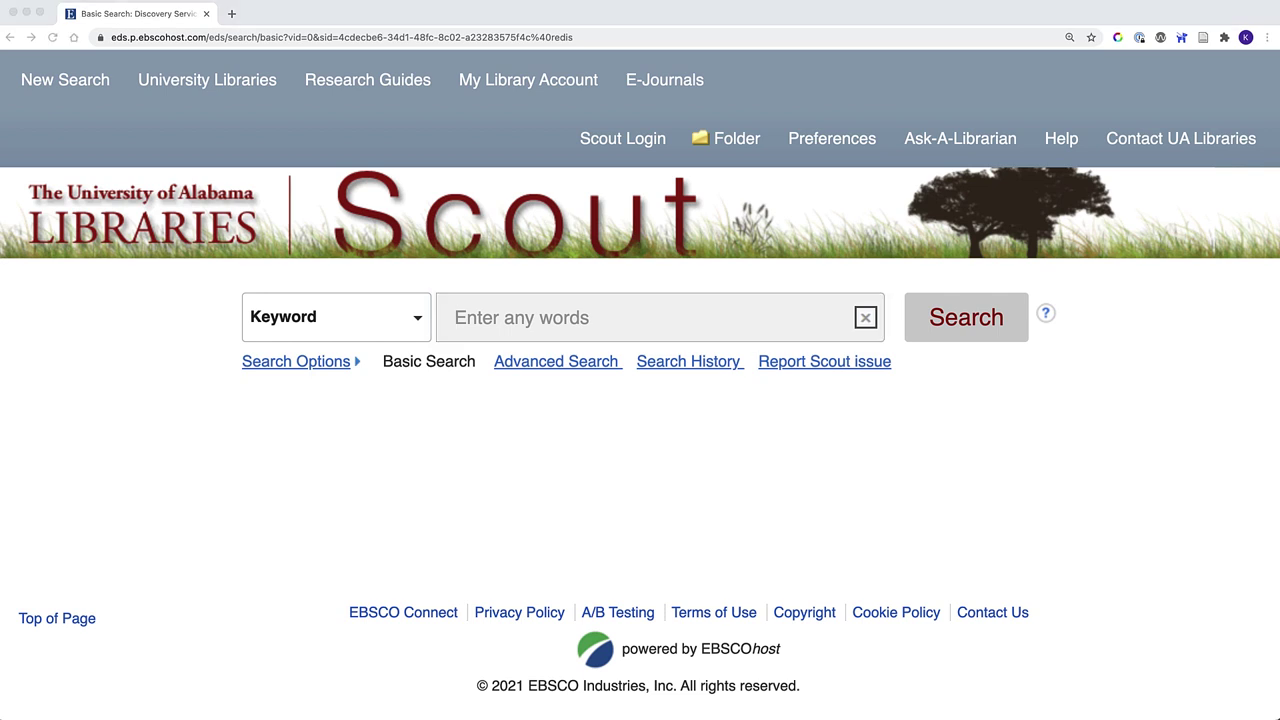
# Search Scout for 'virginia woolf' and scroll down to the first book result.
pyautogui.click(631, 333)
pyautogui.write('v')
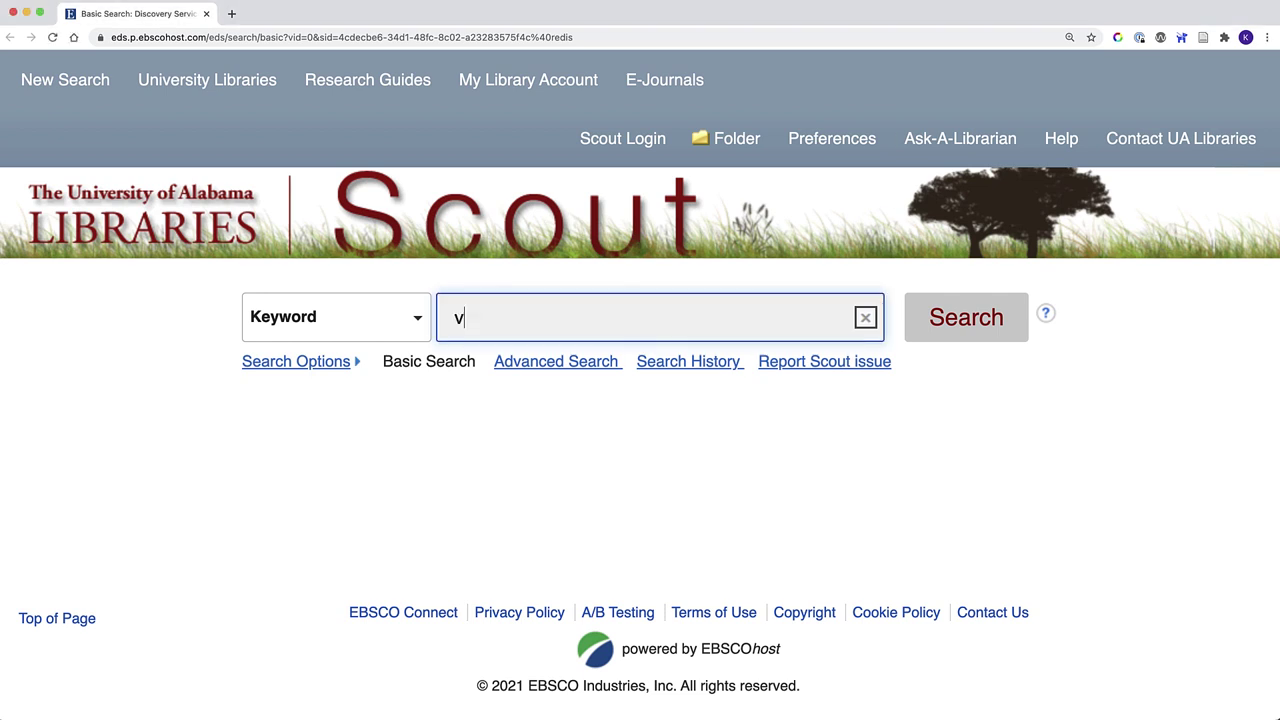
pyautogui.write('irginia wool')
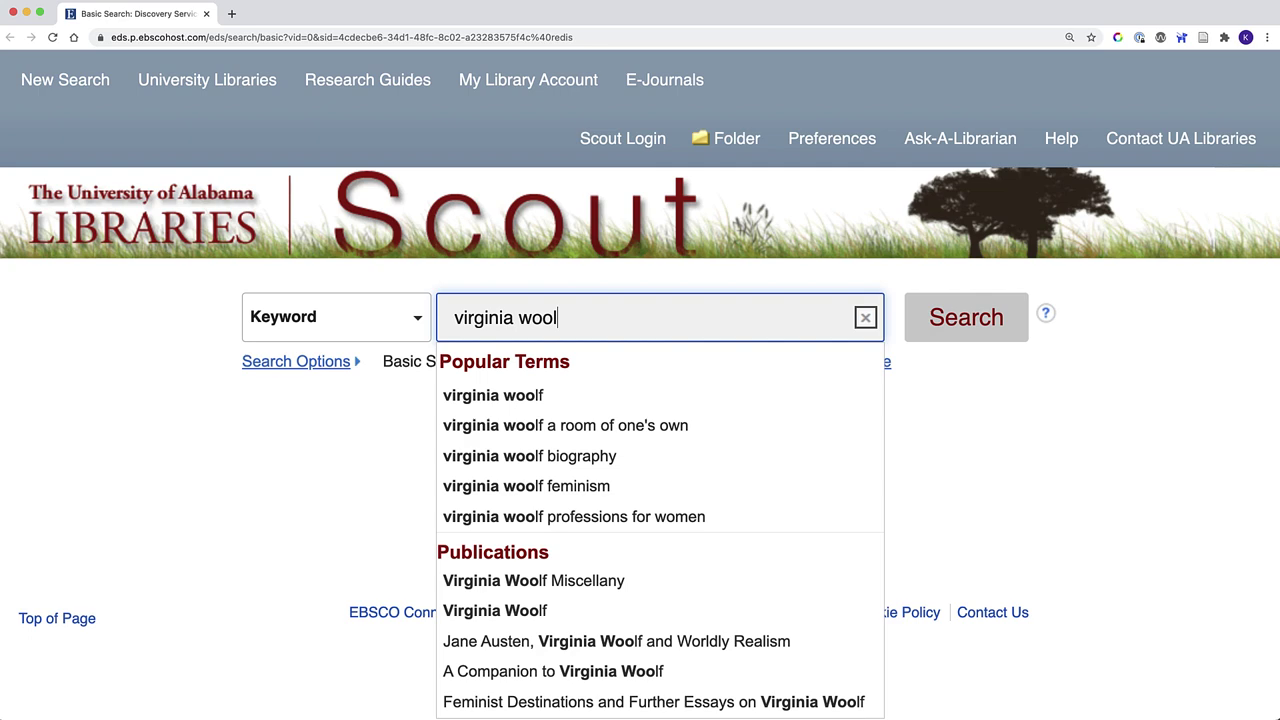
pyautogui.write('f')
pyautogui.click(965, 316)
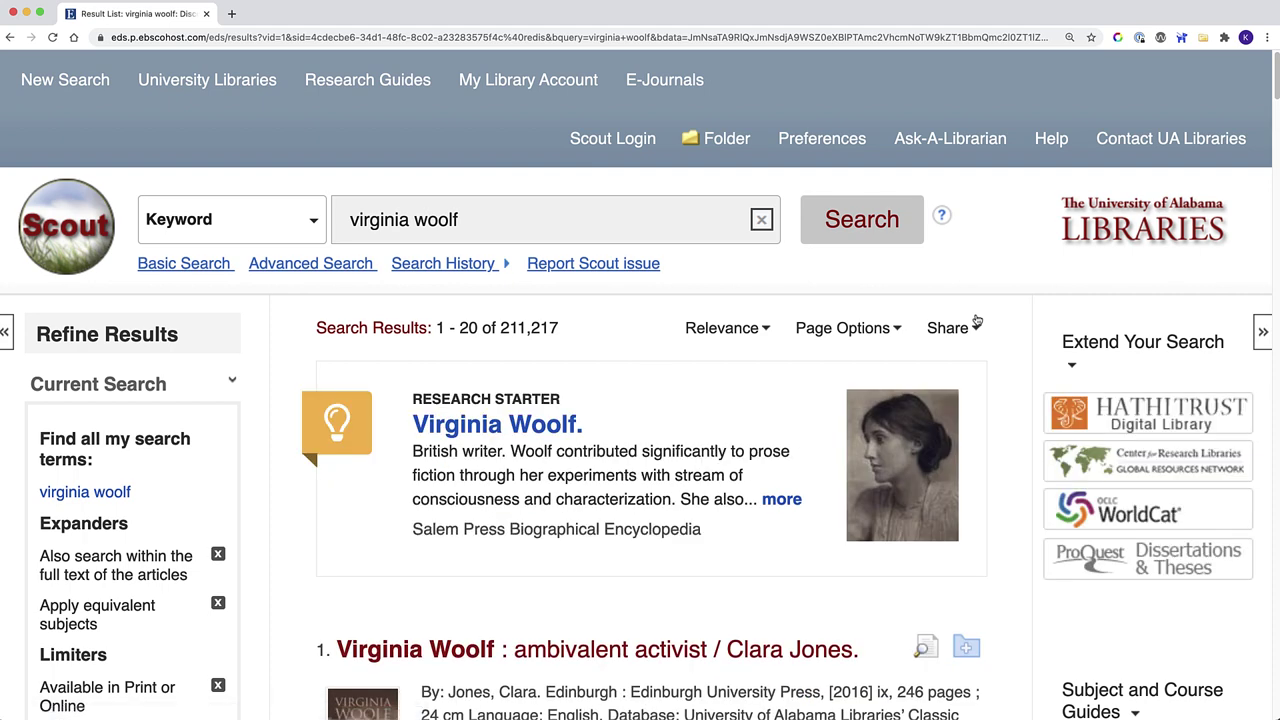
pyautogui.scroll(-2, 1022, 314)
pyautogui.scroll(-3, 1022, 314)
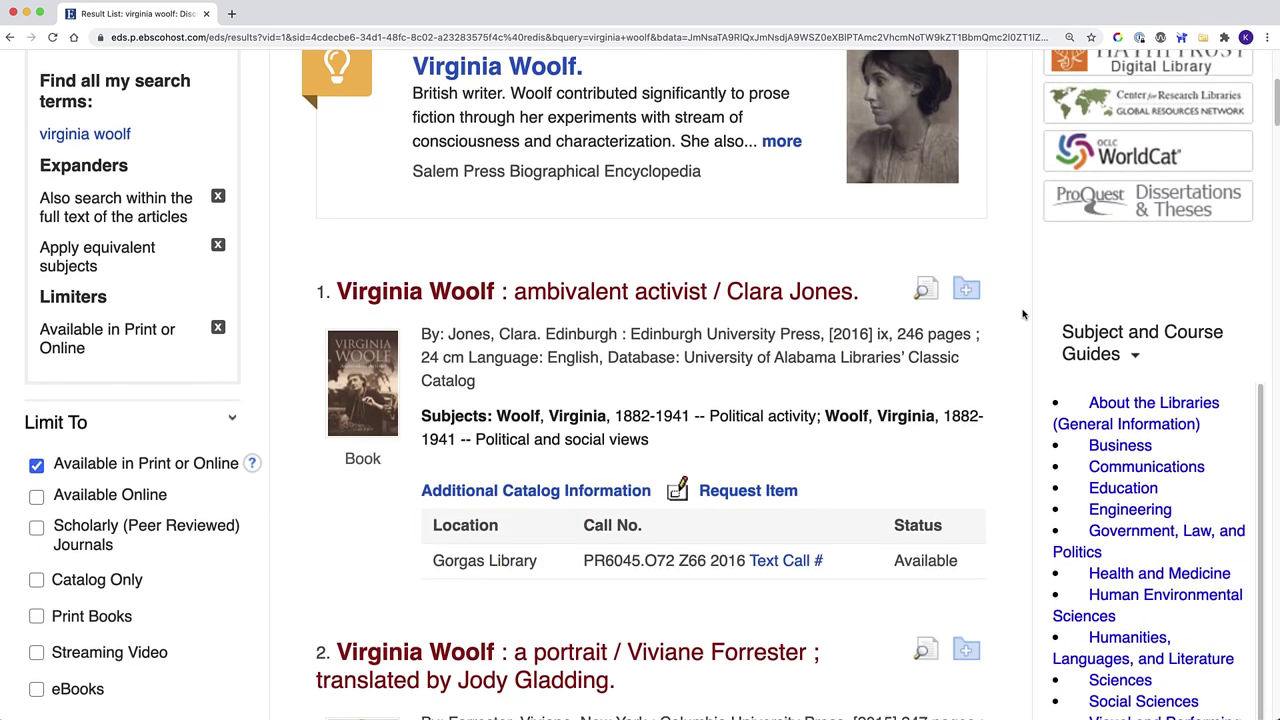
pyautogui.scroll(-1, 1022, 314)
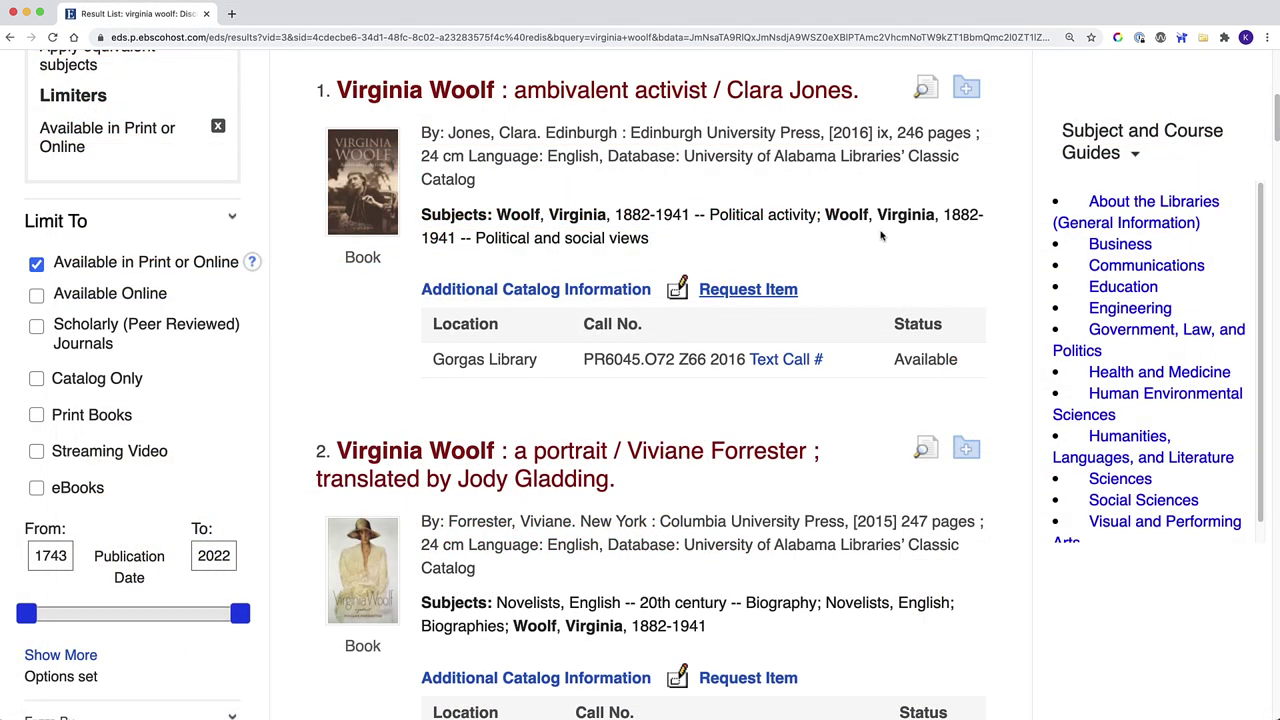
# Request 'Virginia Woolf: ambivalent activist' and log in to ILLiad.
pyautogui.click(740, 291)
pyautogui.scroll(-3, 725, 296)
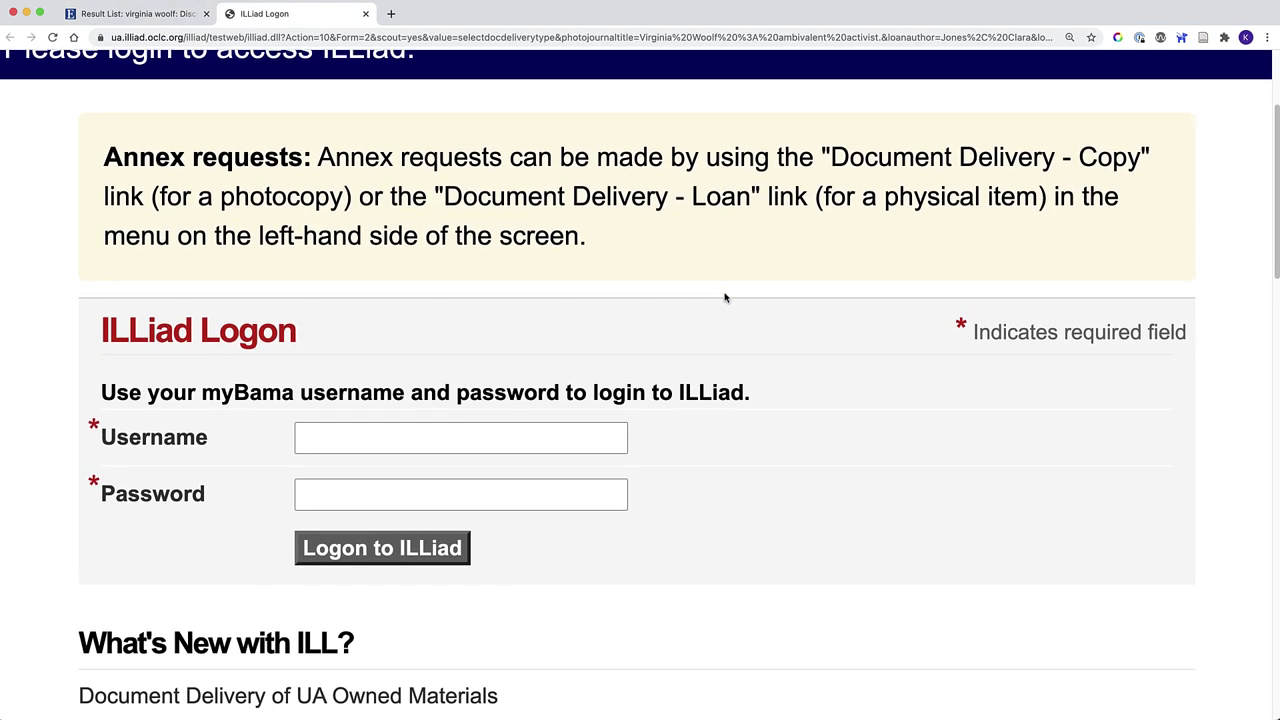
pyautogui.click(531, 405)
pyautogui.click(437, 528)
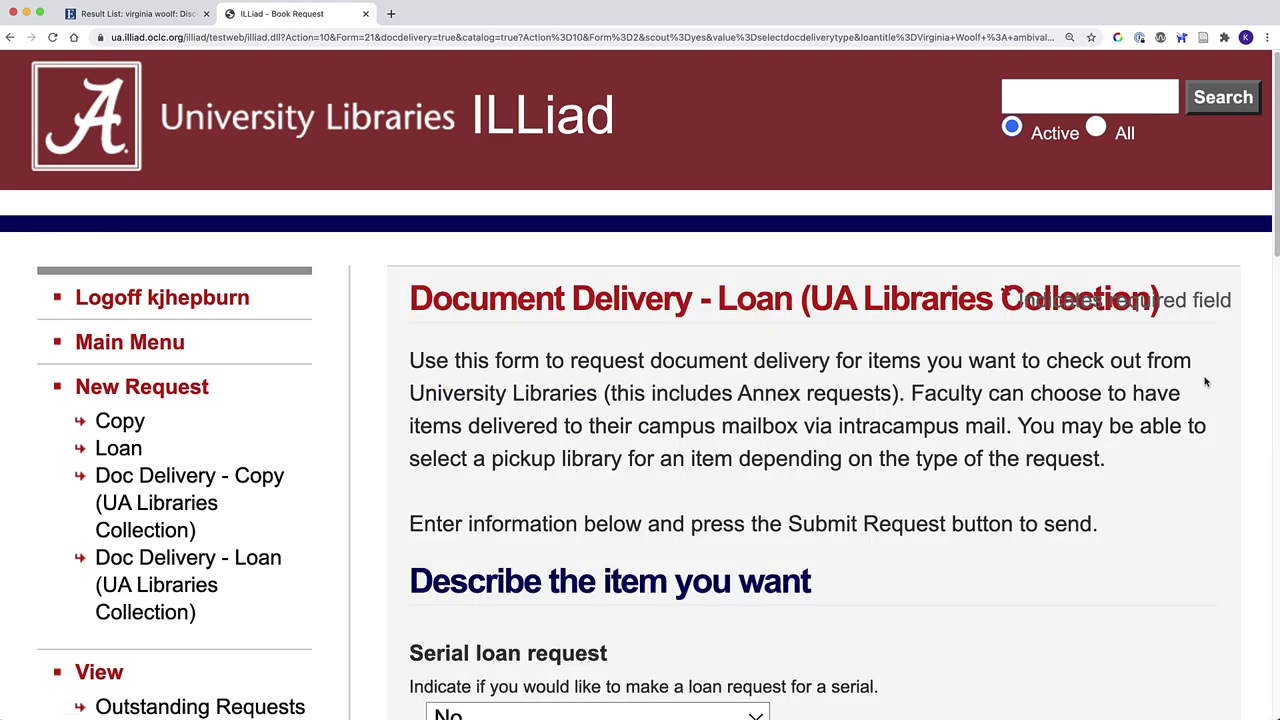
# Set the request form's Status to Distance student.
pyautogui.scroll(-3, 1205, 381)
pyautogui.scroll(-1, 1205, 381)
pyautogui.scroll(-2, 1205, 381)
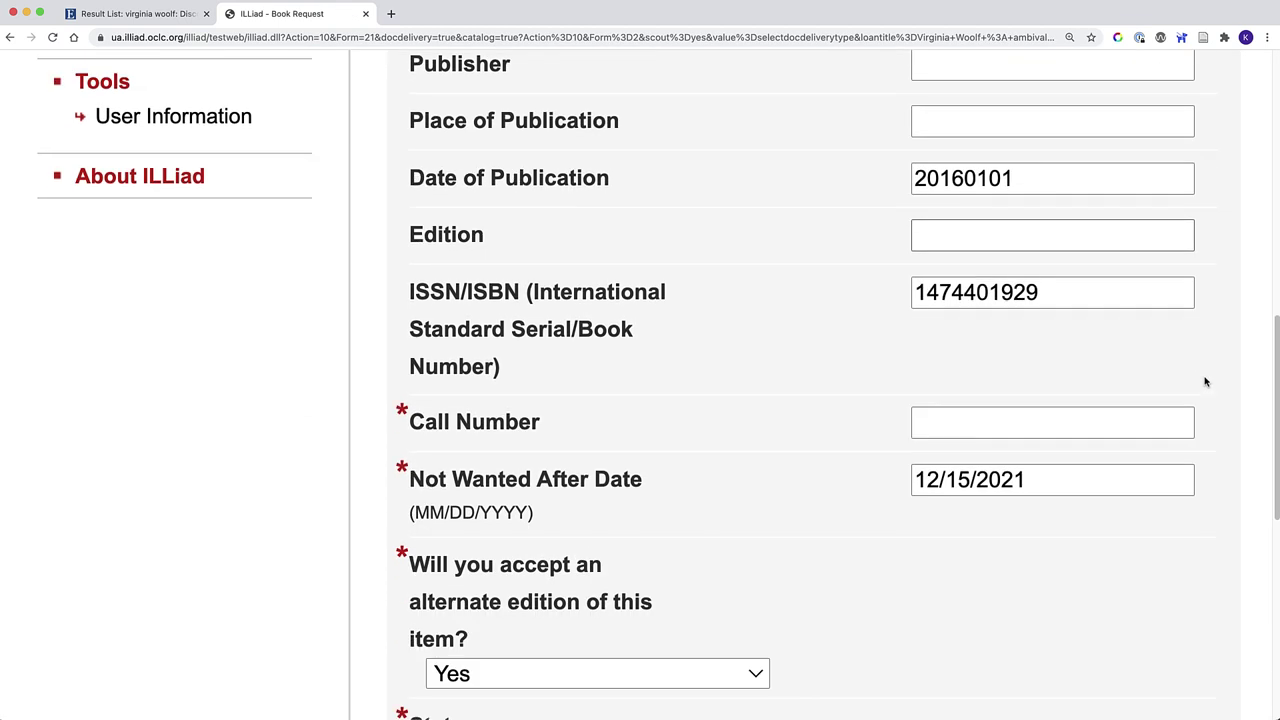
pyautogui.scroll(-2, 1205, 381)
pyautogui.scroll(-1, 1205, 381)
pyautogui.scroll(-2, 823, 309)
pyautogui.click(752, 300)
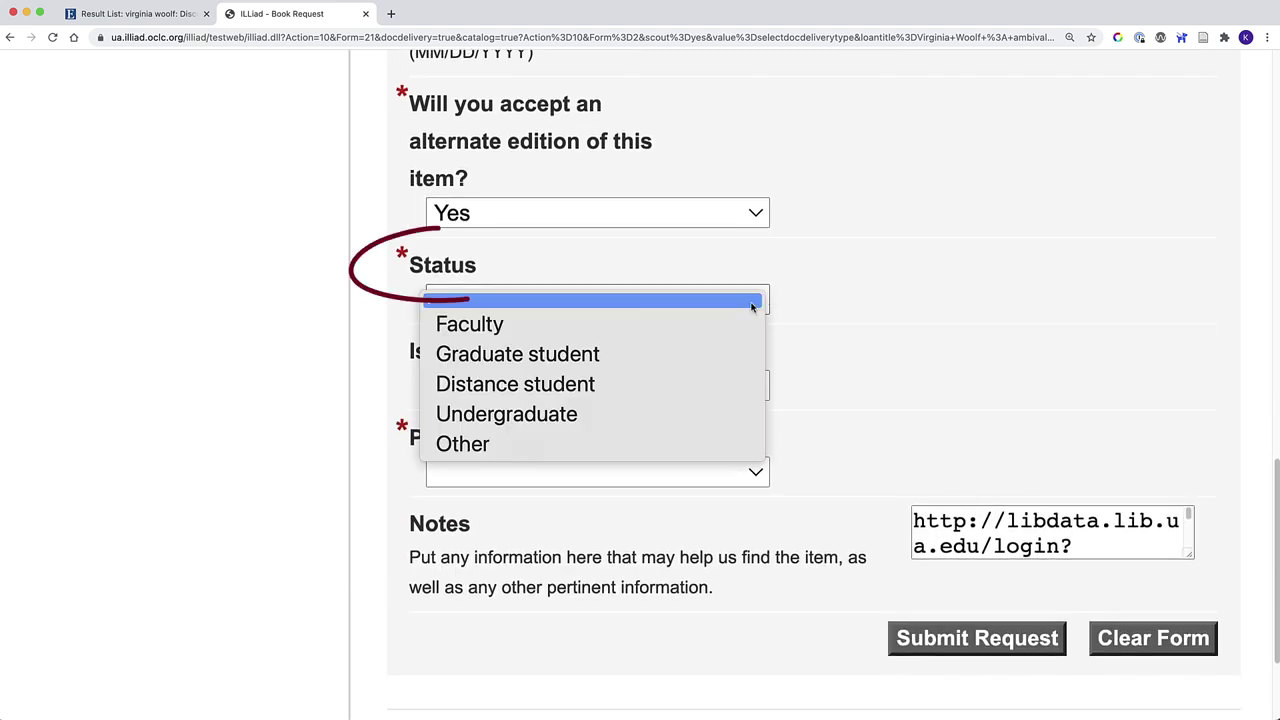
pyautogui.click(730, 386)
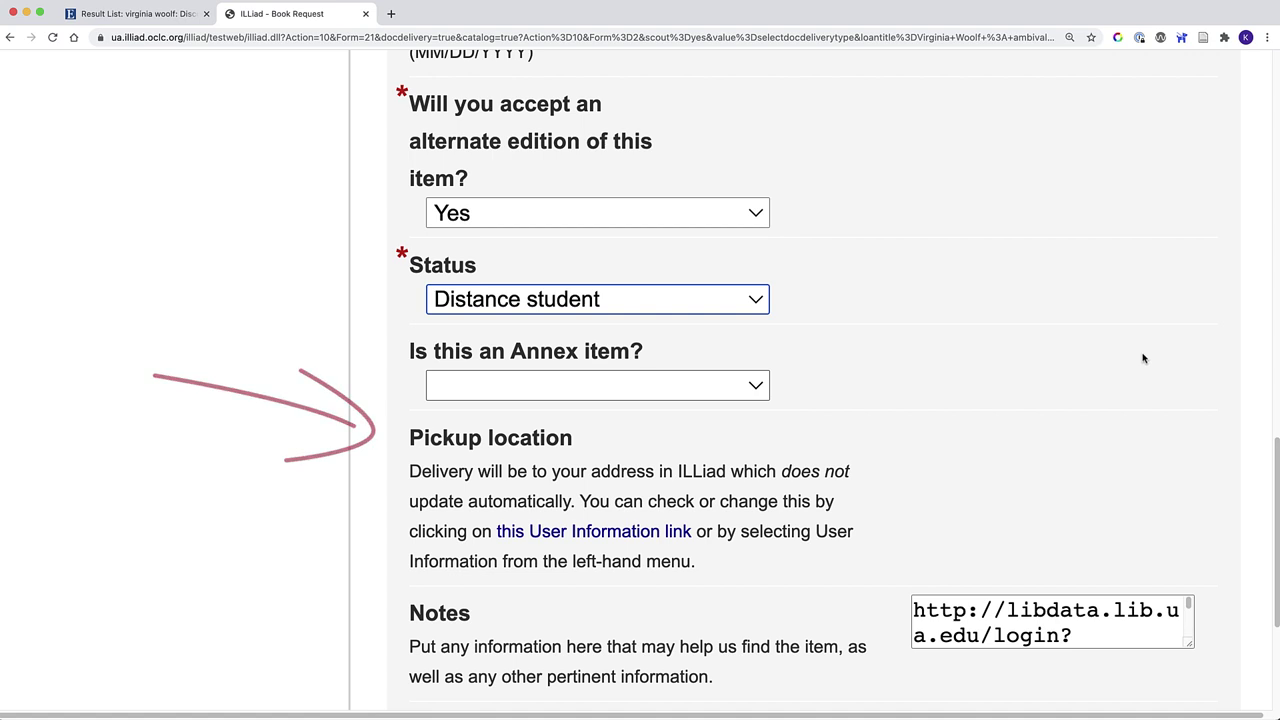
pyautogui.scroll(-2, 1143, 358)
pyautogui.scroll(-1, 1143, 358)
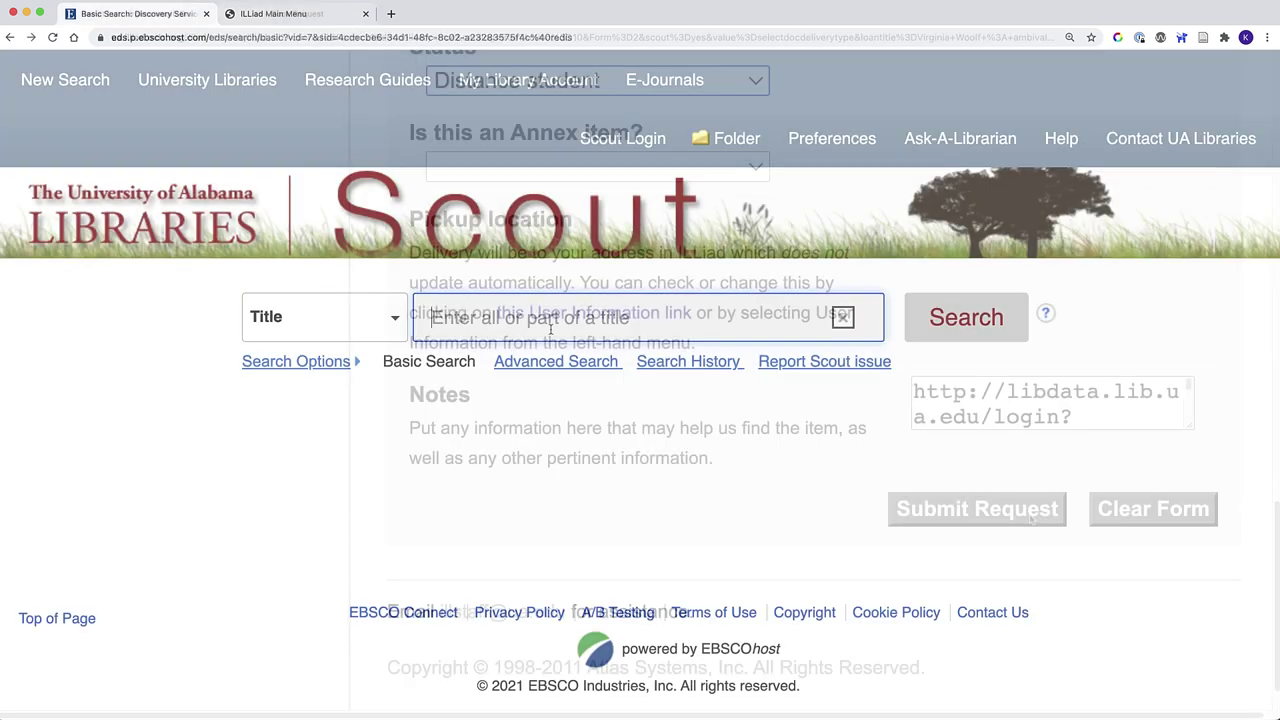
# Search Scout for the copied book title and log in to ILLiad with the account credentials.
pyautogui.write('Desire and time in modern English fiction : 1919-2017')
pyautogui.click(963, 318)
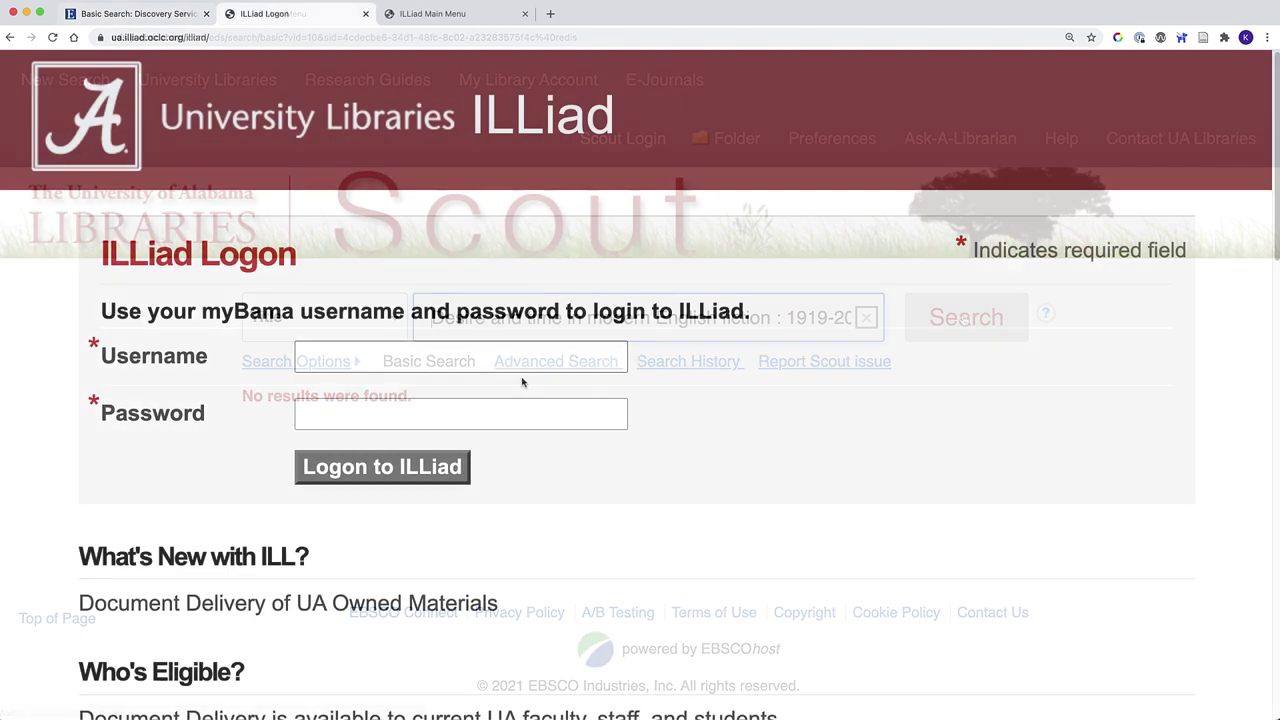
pyautogui.press('Tab')
pyautogui.write('*******')
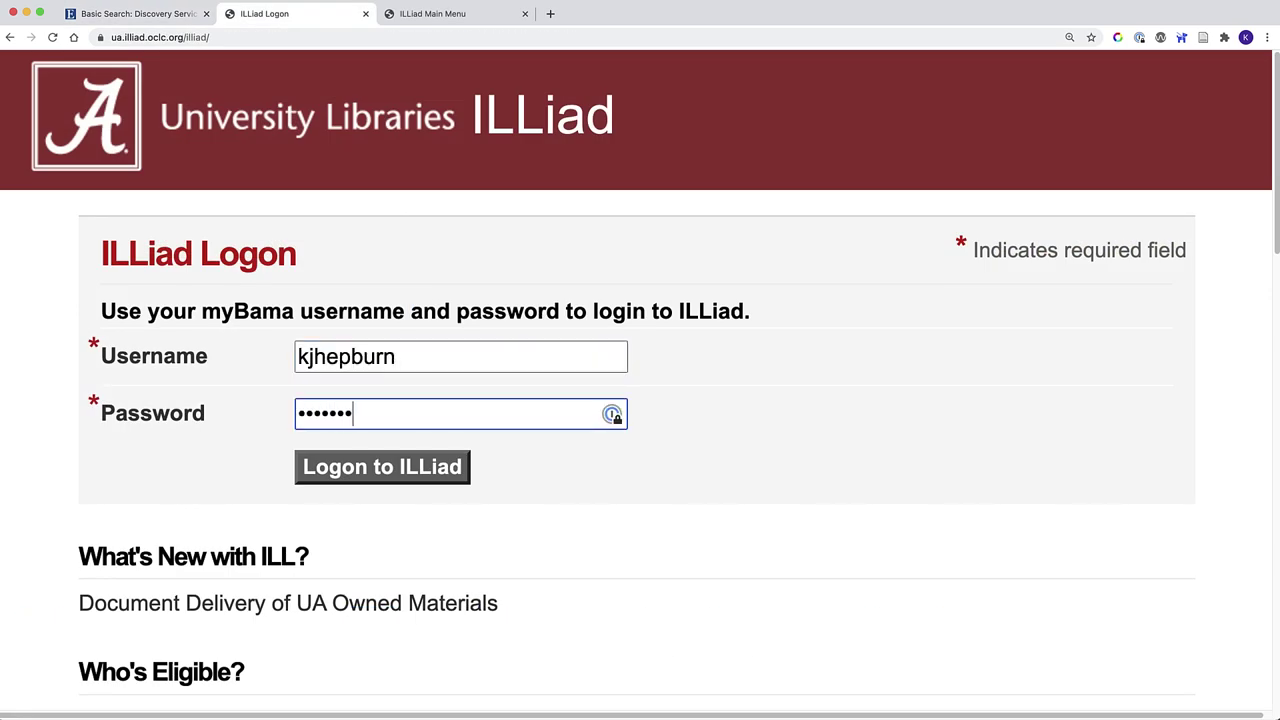
pyautogui.press('Return')
# Start a Loan request: author 'Dellamora, Richard', title 'Desire and time in modern English Fiction', publisher Routledge, New York.
pyautogui.click(128, 496)
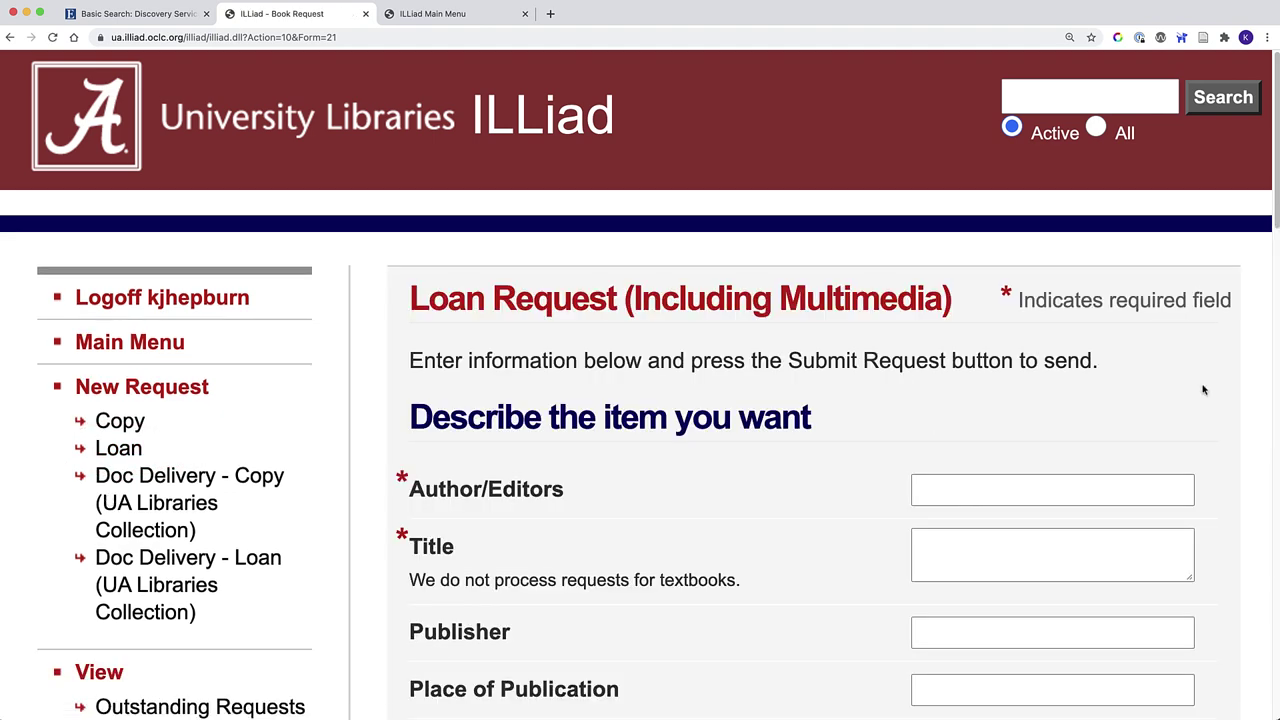
pyautogui.scroll(-3, 956, 216)
pyautogui.click(956, 216)
pyautogui.write('Dellamora, Richard')
pyautogui.press('Tab')
pyautogui.write('Desire and time in modern English ')
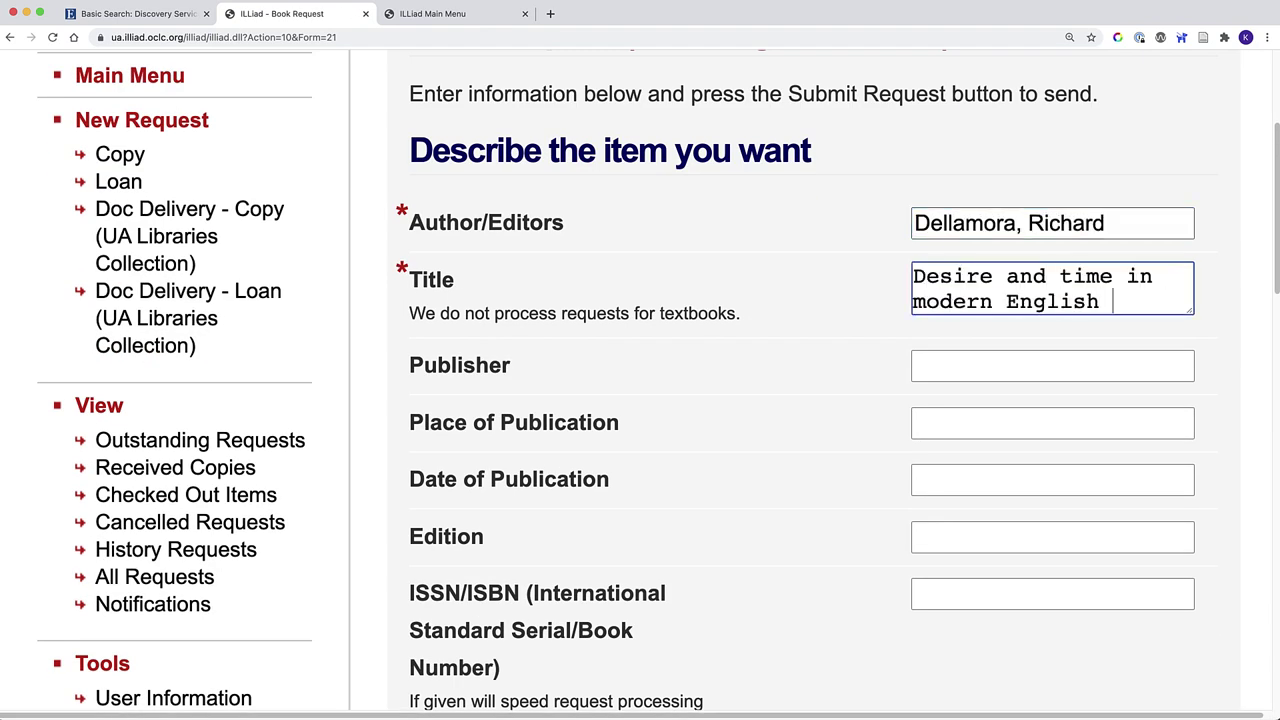
pyautogui.write('Fiction')
pyautogui.click(1072, 361)
pyautogui.write('dge')
pyautogui.click(1034, 423)
pyautogui.write('New York')
# Add date 2021, note 'Distance education student. Please mail.', source WorldCat, and submit the request.
pyautogui.scroll(-3, 1234, 429)
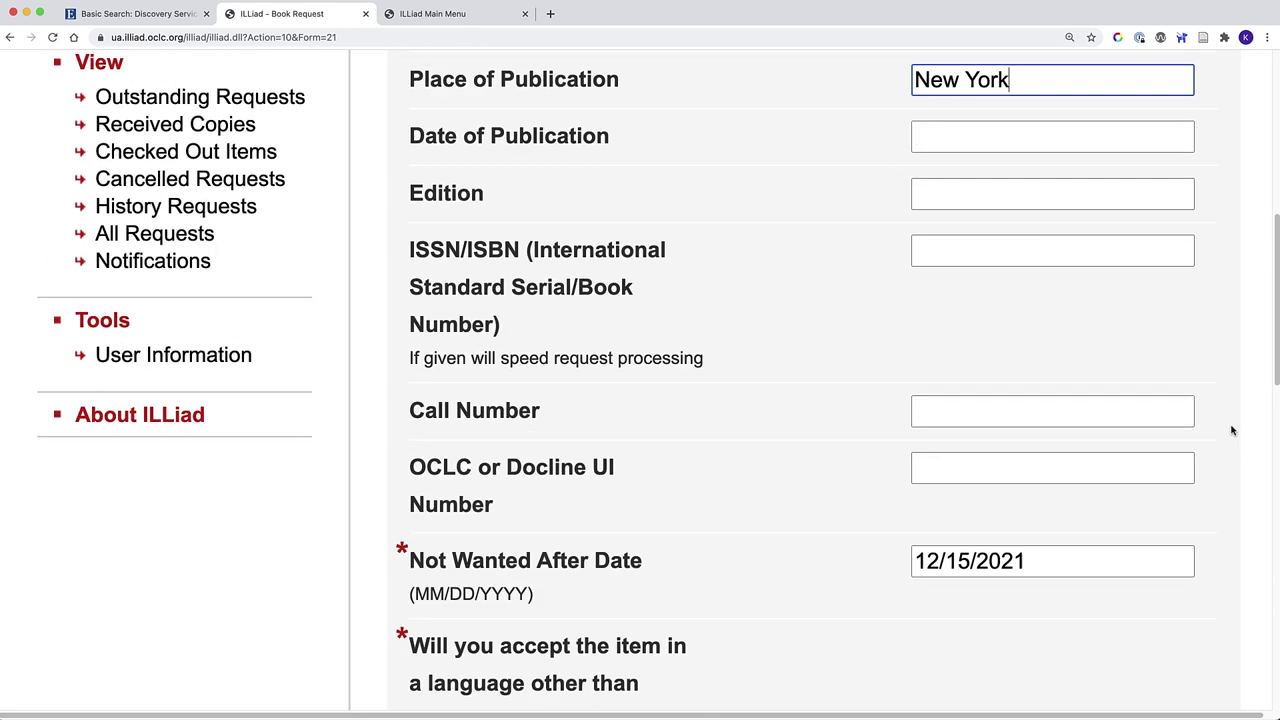
pyautogui.click(986, 124)
pyautogui.write('2021')
pyautogui.scroll(-3, 991, 246)
pyautogui.scroll(-3, 991, 246)
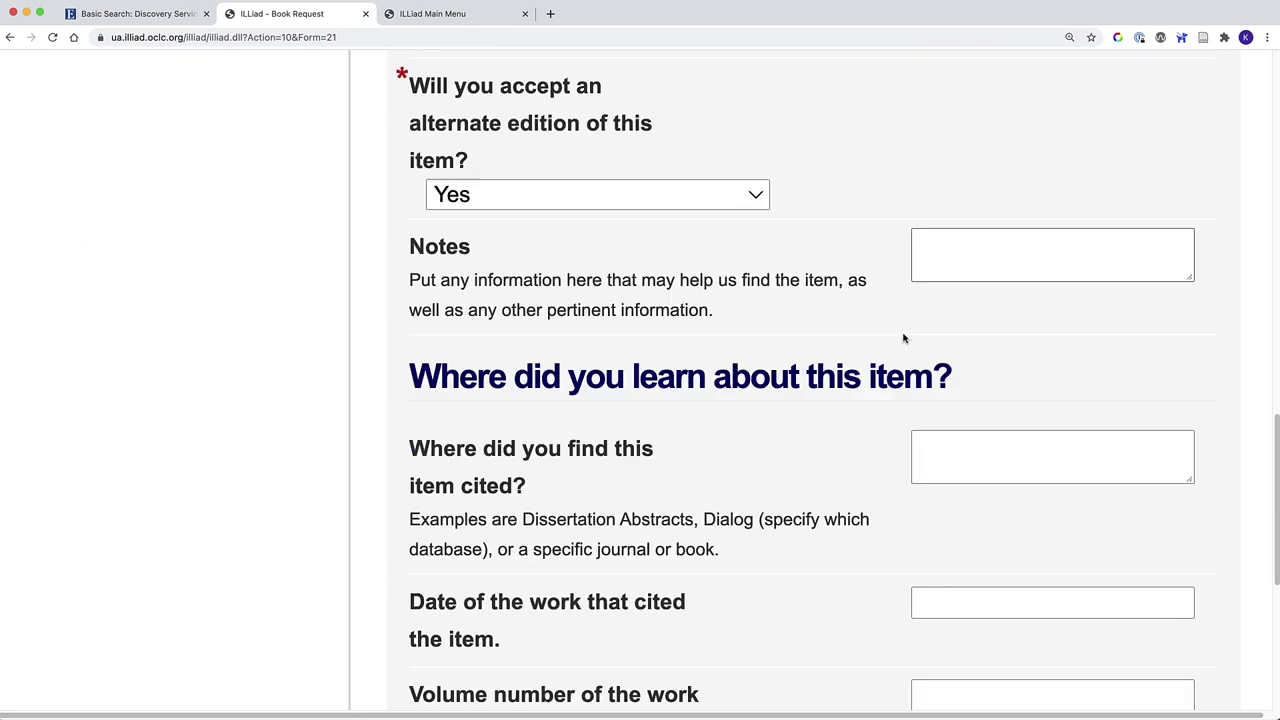
pyautogui.click(990, 230)
pyautogui.write('Distance education ')
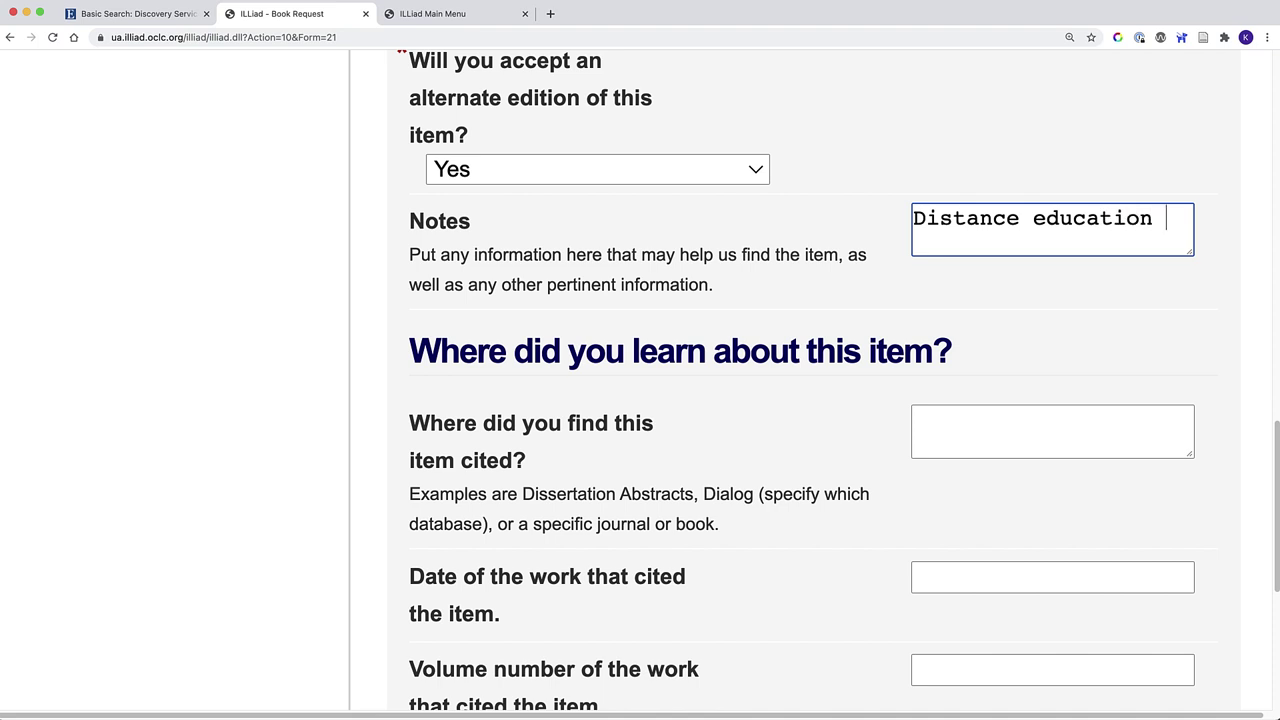
pyautogui.write('student. Please mail')
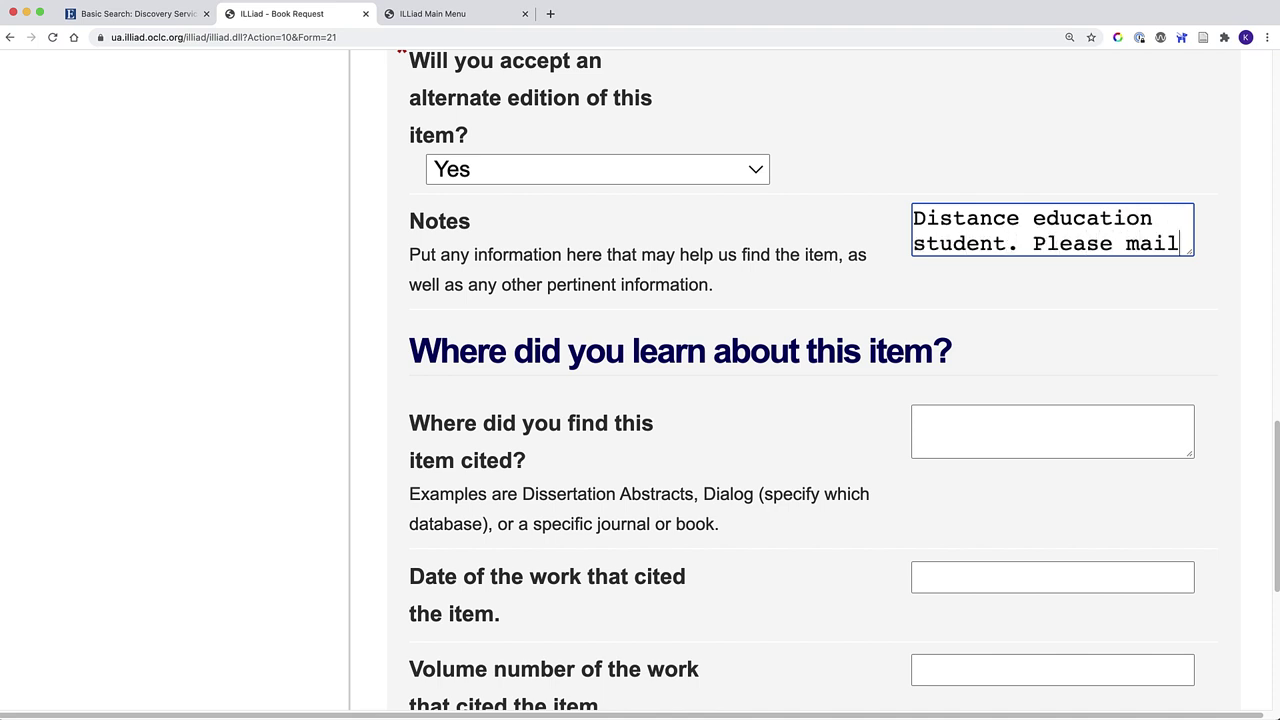
pyautogui.write('.')
pyautogui.scroll(-3, 1143, 323)
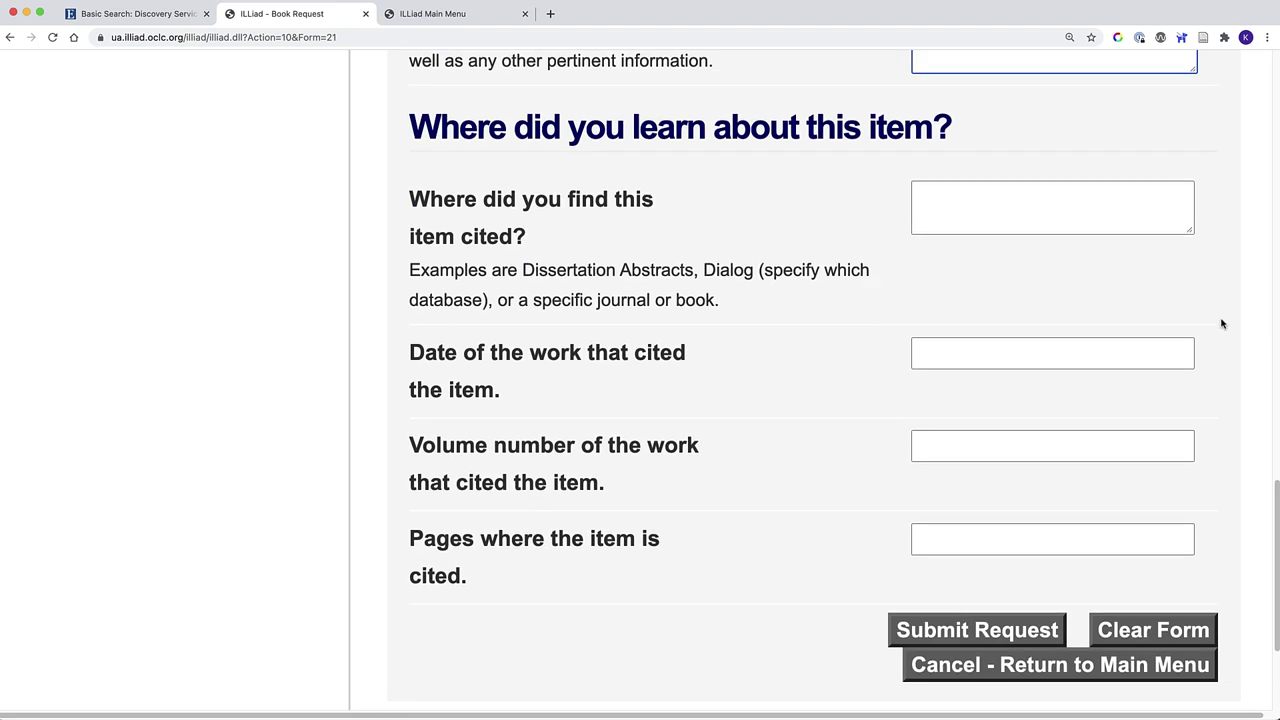
pyautogui.click(1050, 205)
pyautogui.write('WorldCat')
pyautogui.scroll(-1, 1010, 570)
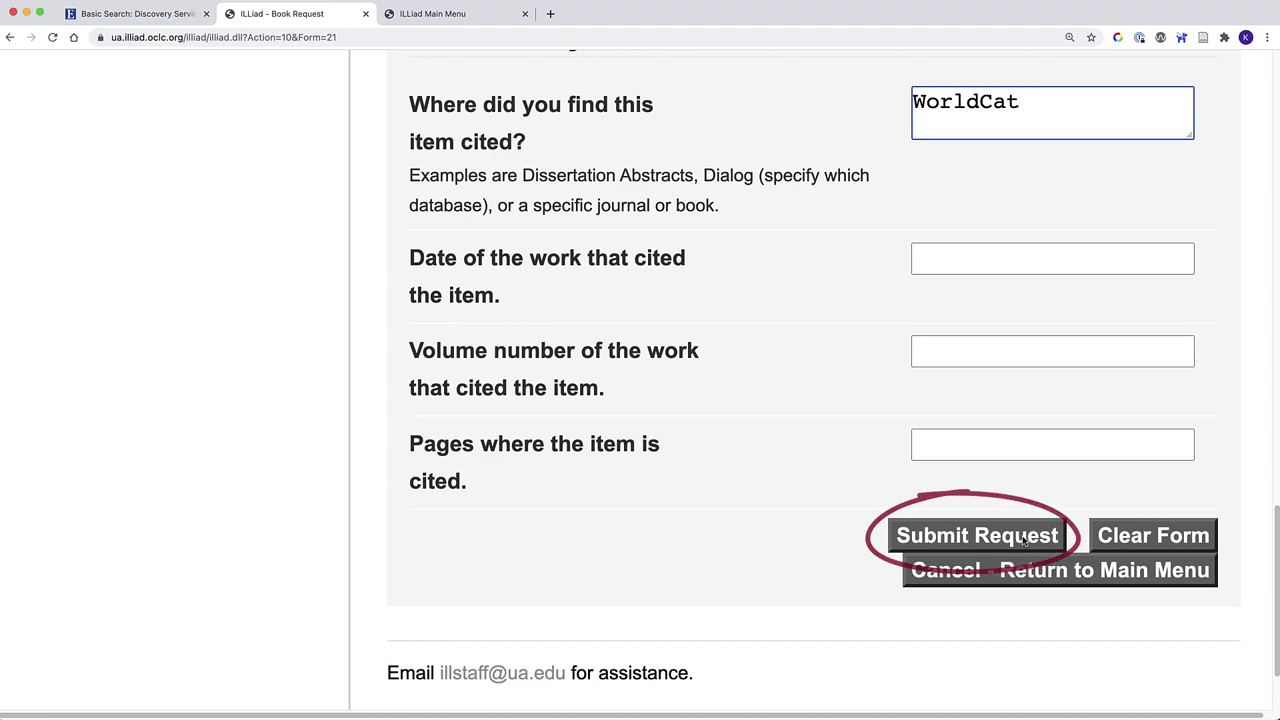
pyautogui.click(1025, 540)
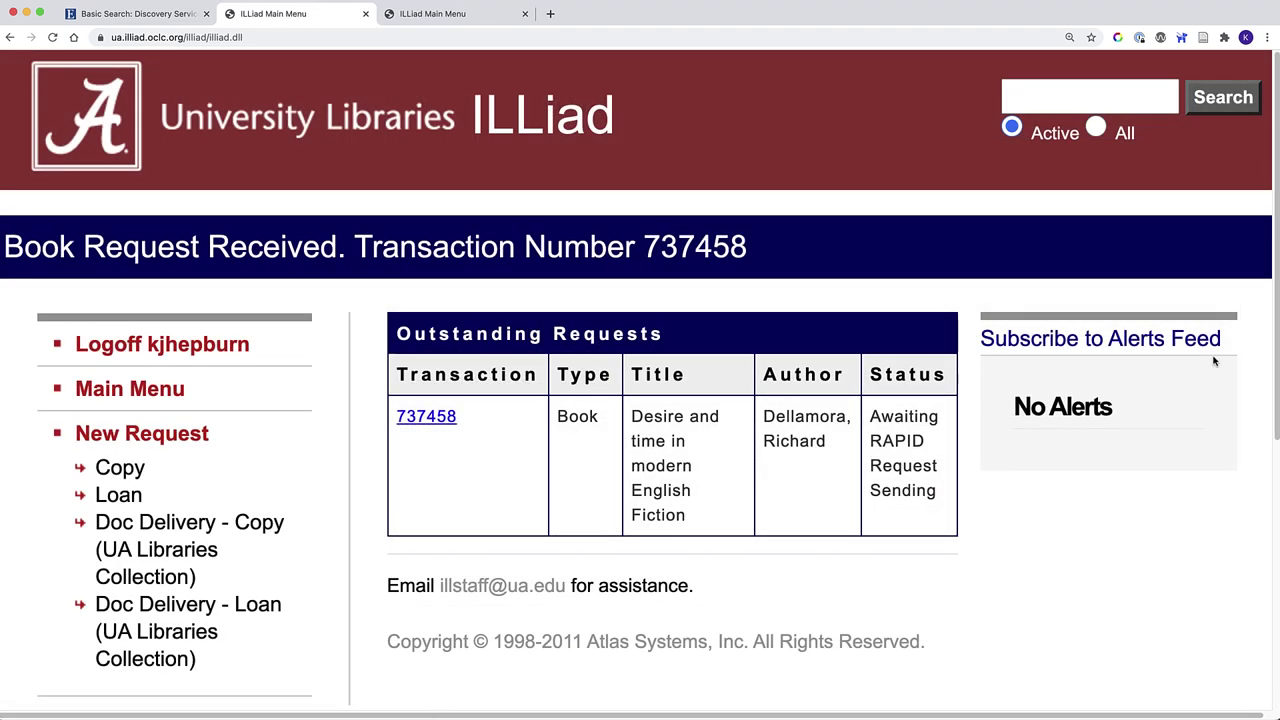